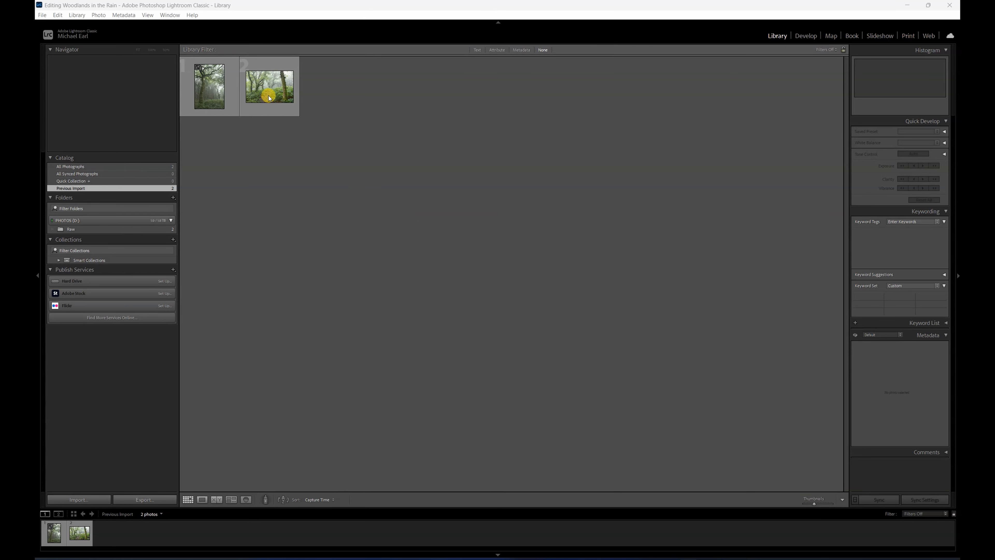
# - Open the woodland path photo _DSC6378.NEF for editing in the Develop module
pyautogui.doubleClick(270, 86)
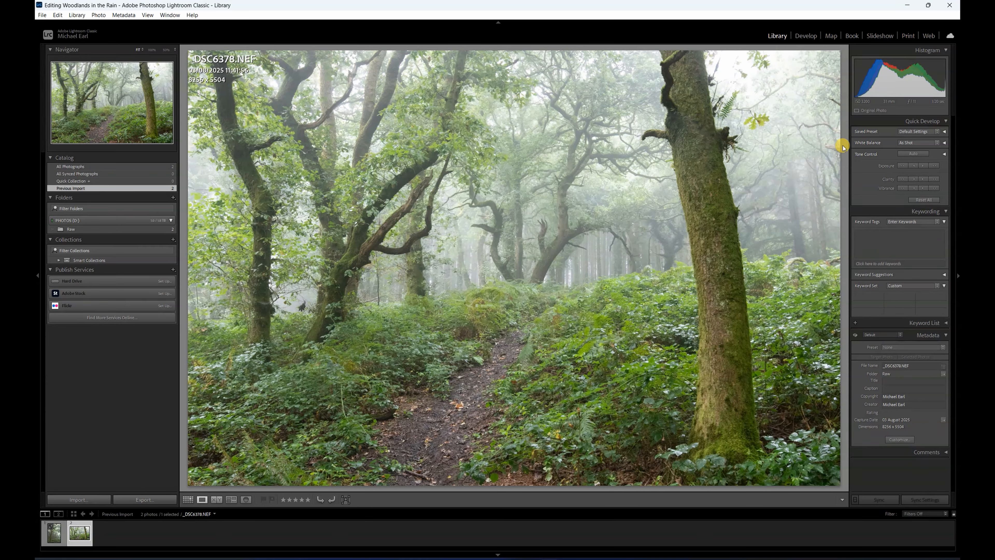
pyautogui.click(805, 37)
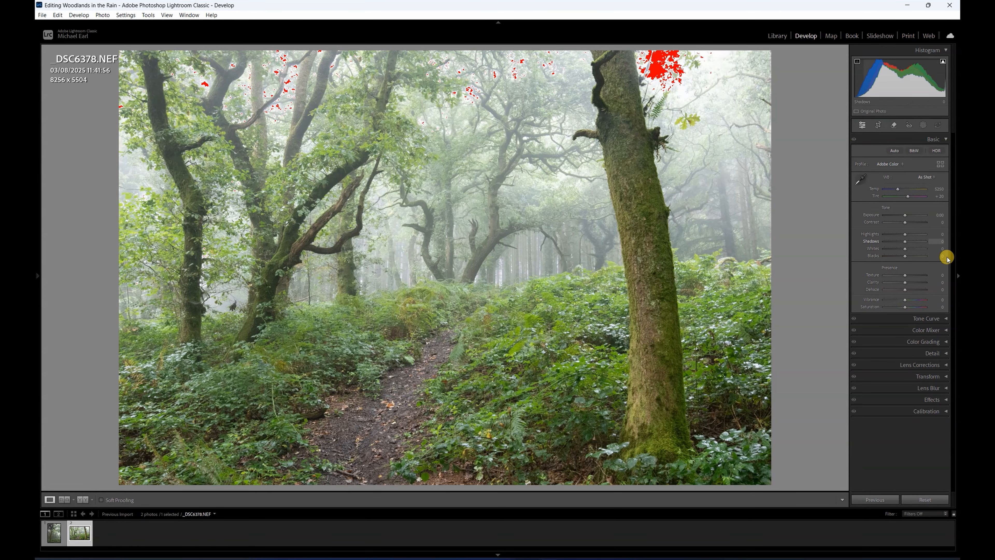
# - Try the Linear-Nikon D850, Adobe Standard and Adobe Neutral profiles on the woodland photo
pyautogui.click(902, 165)
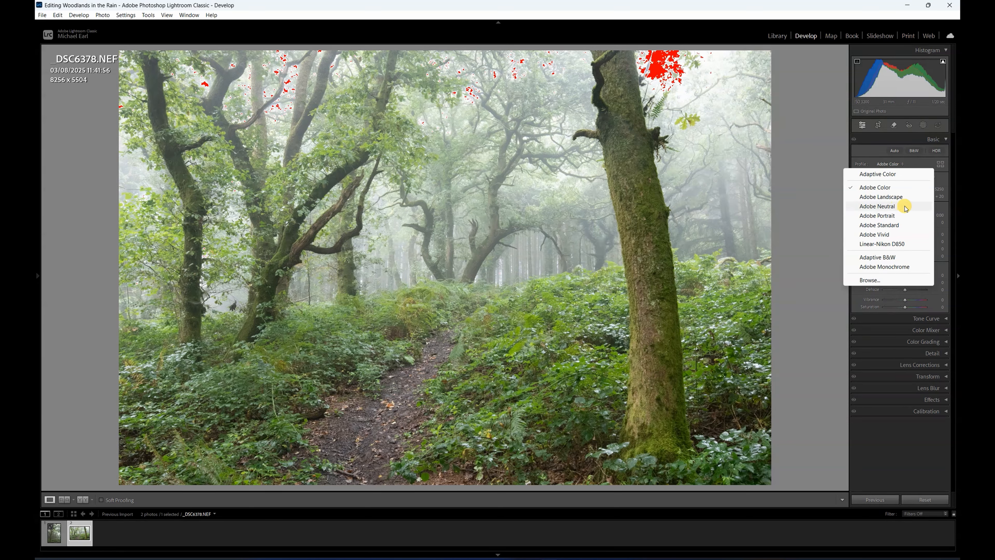
pyautogui.click(901, 244)
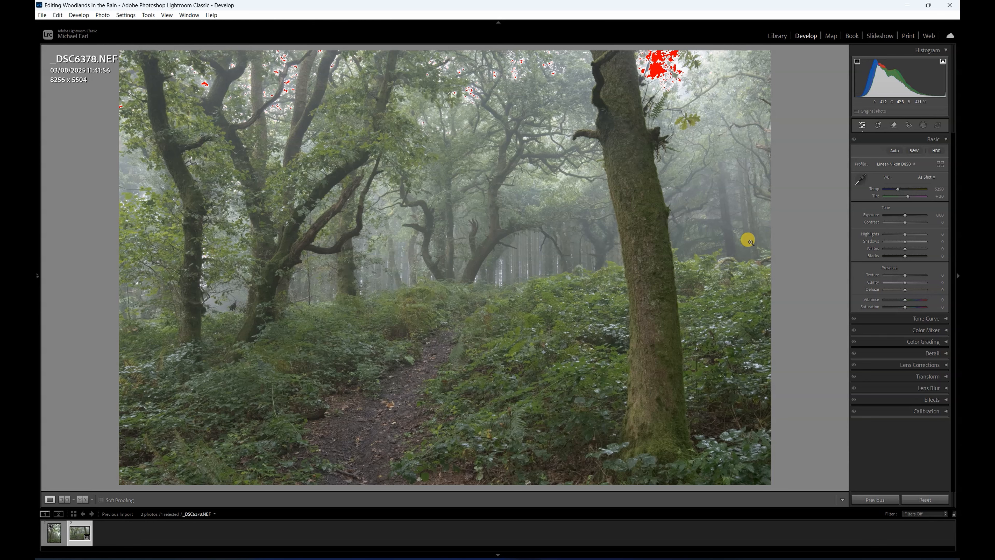
pyautogui.click(900, 165)
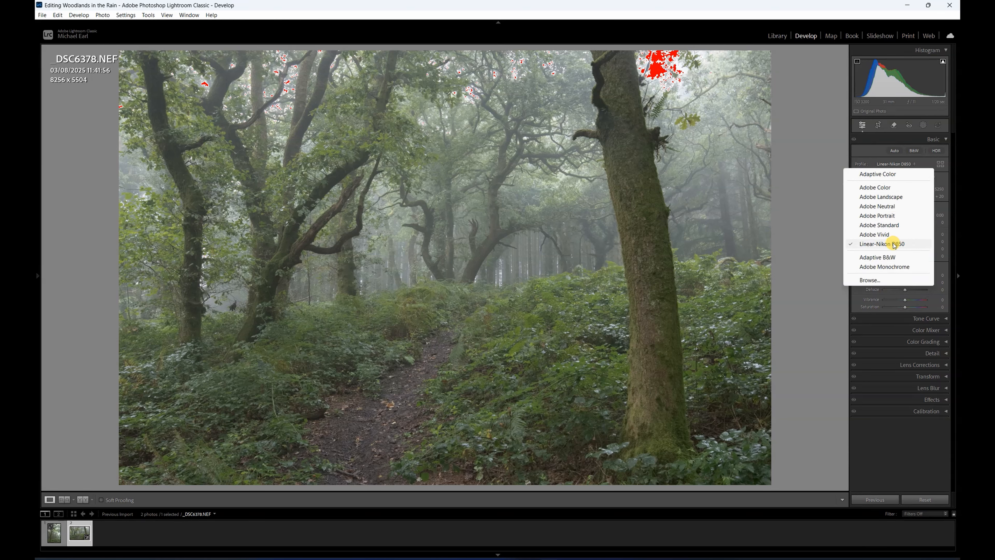
pyautogui.click(879, 225)
pyautogui.click(892, 164)
pyautogui.click(892, 207)
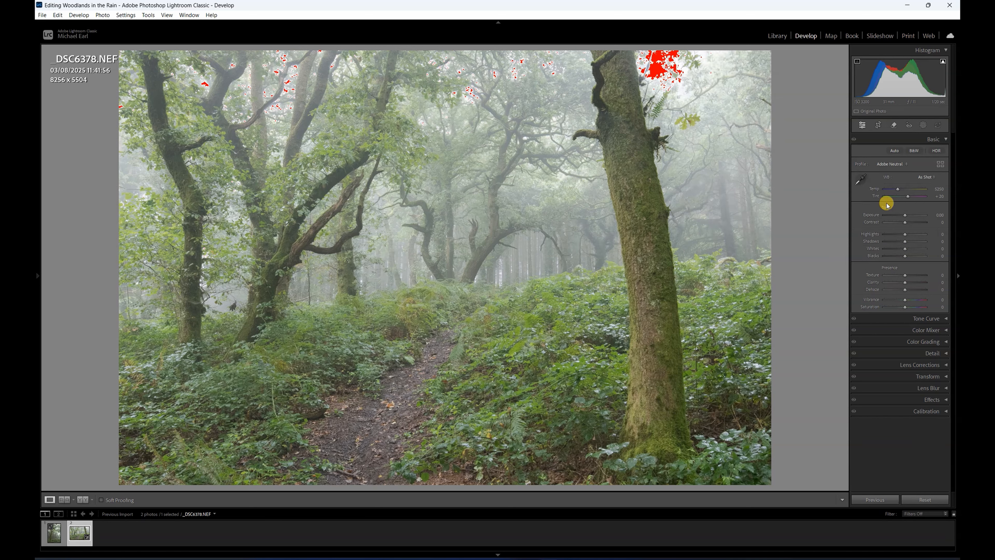
# - Browse the profile groups and apply the Camera Matching Neutral profile to the woodland photo
pyautogui.click(940, 164)
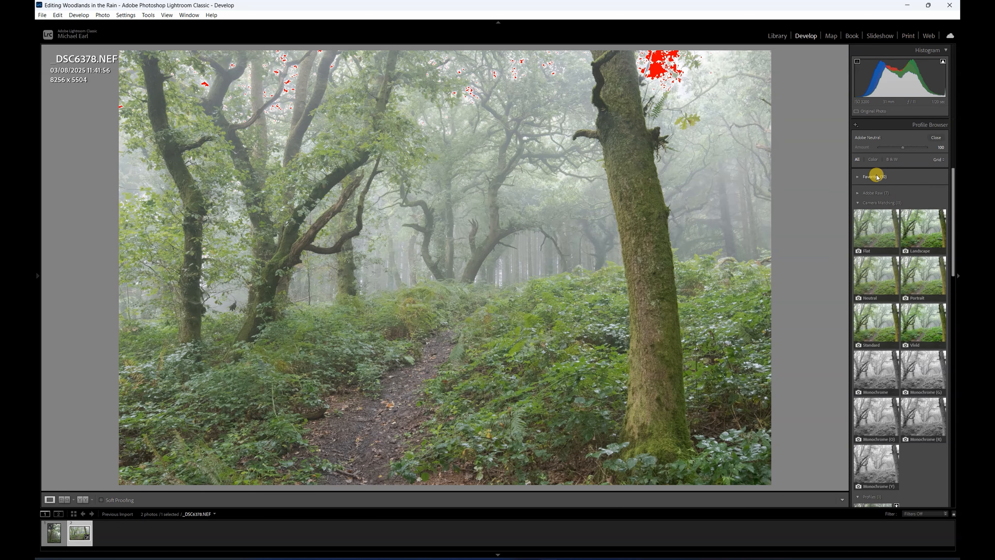
pyautogui.click(865, 276)
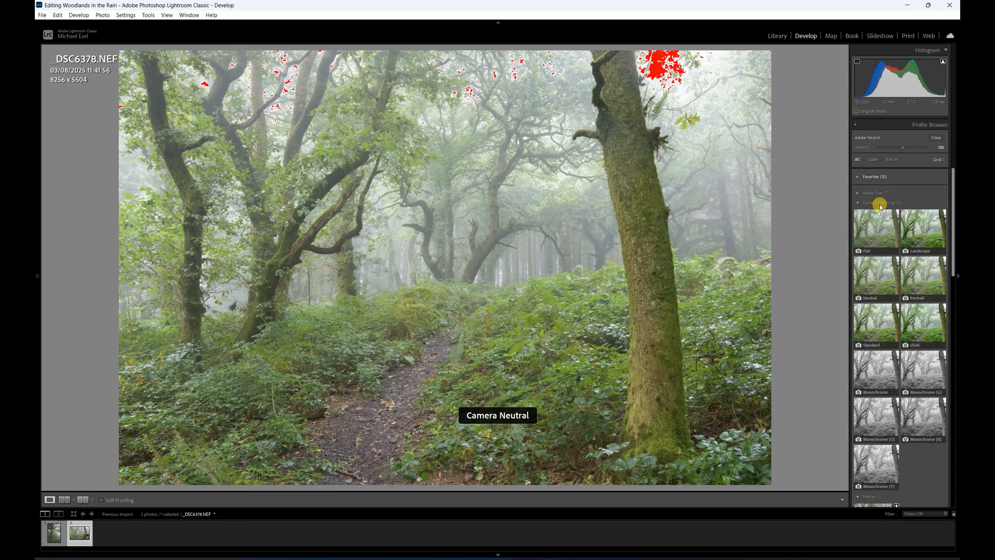
pyautogui.click(924, 139)
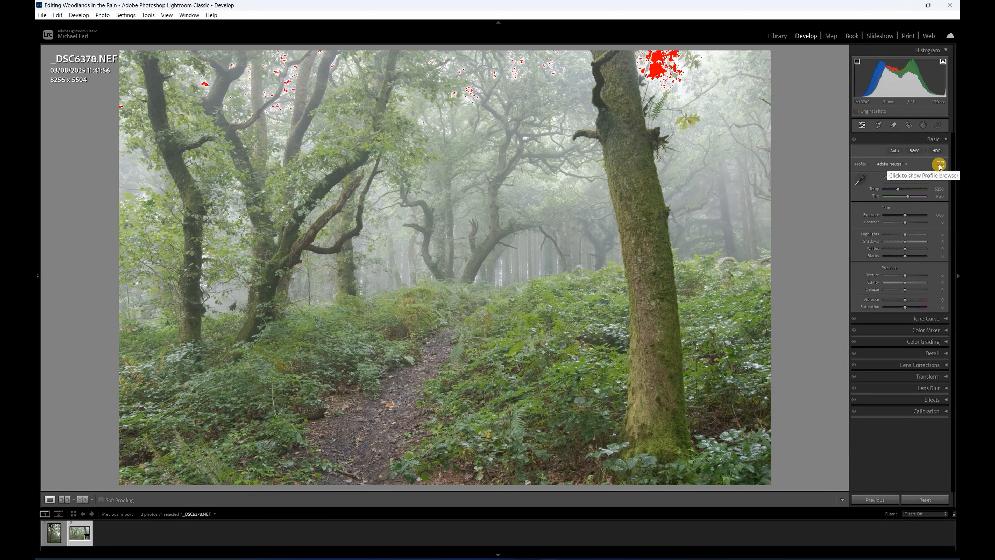
pyautogui.click(940, 165)
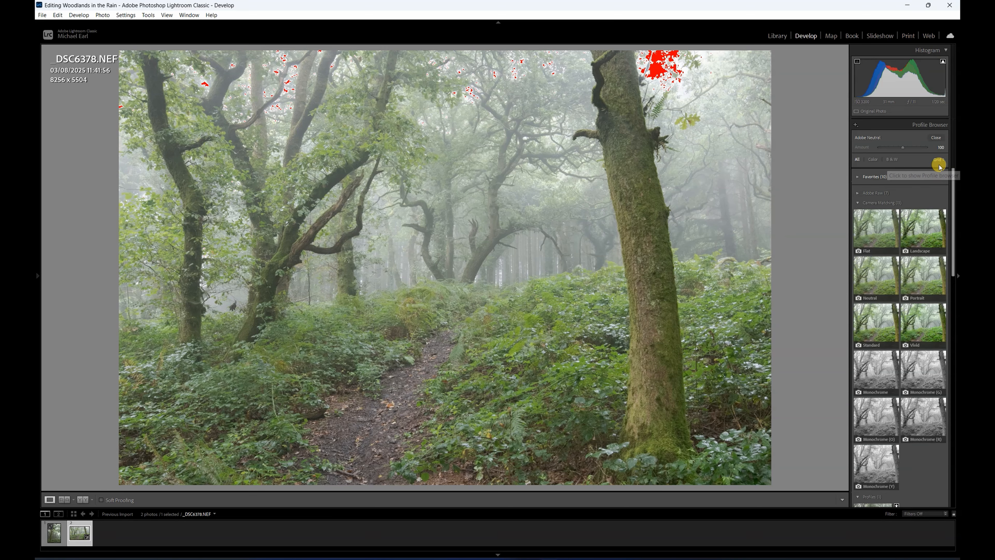
pyautogui.click(857, 204)
pyautogui.click(857, 194)
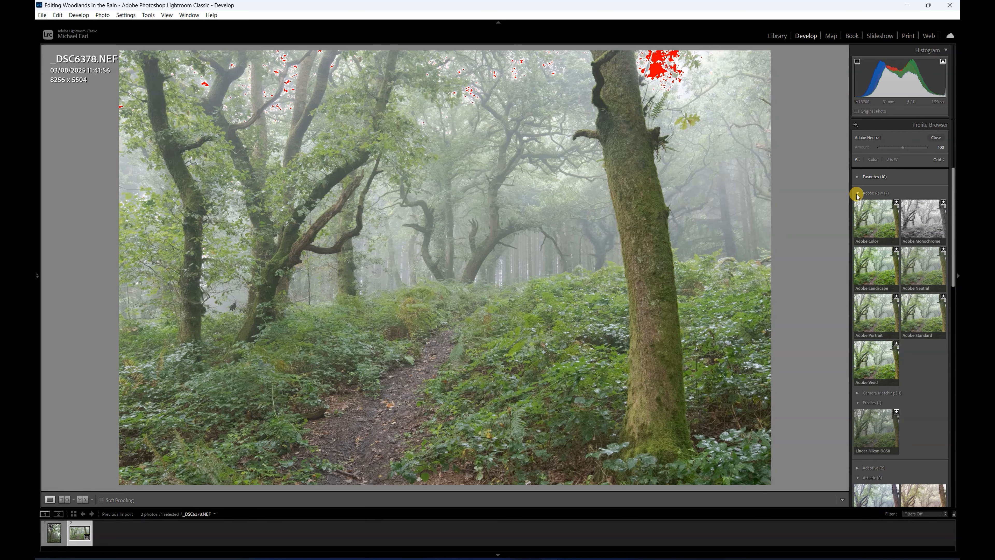
pyautogui.click(857, 193)
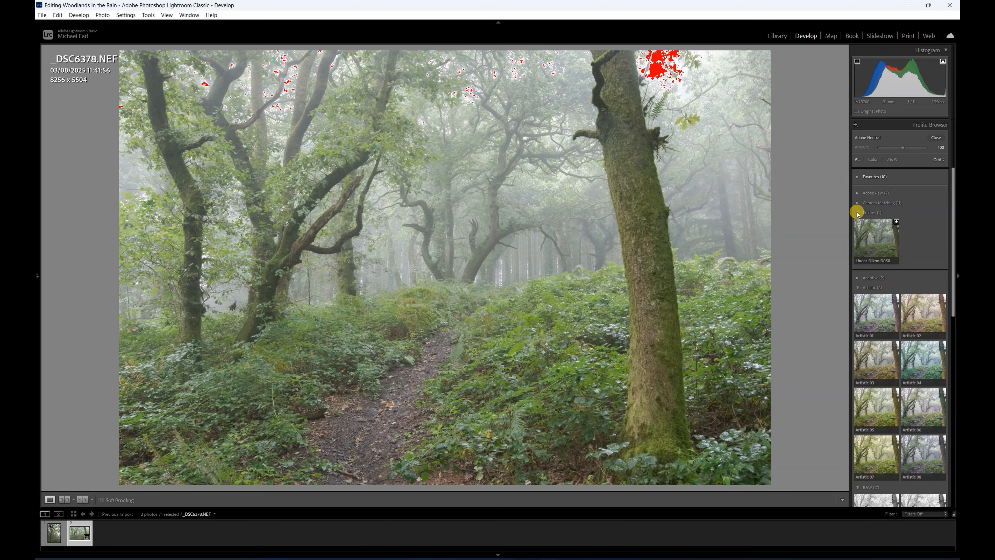
pyautogui.click(858, 213)
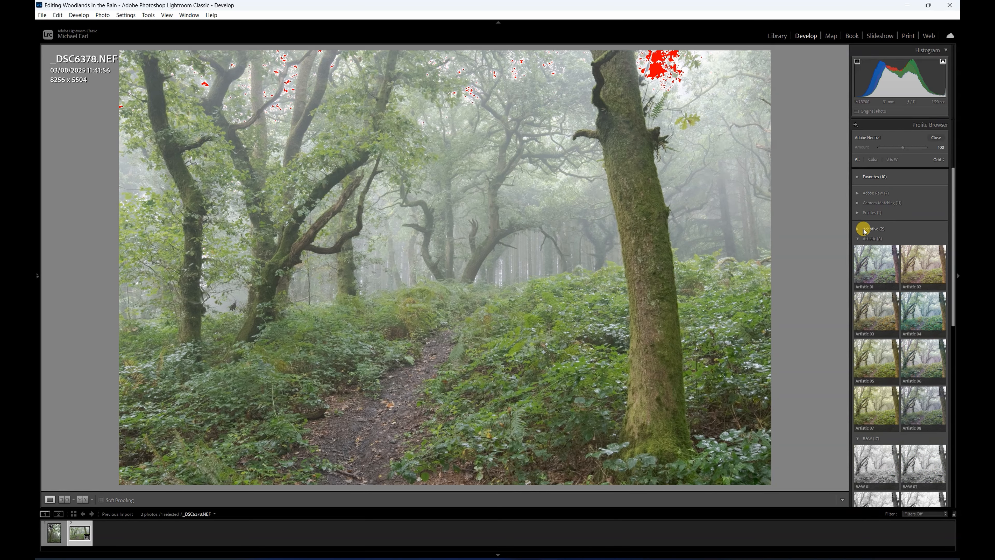
pyautogui.click(858, 203)
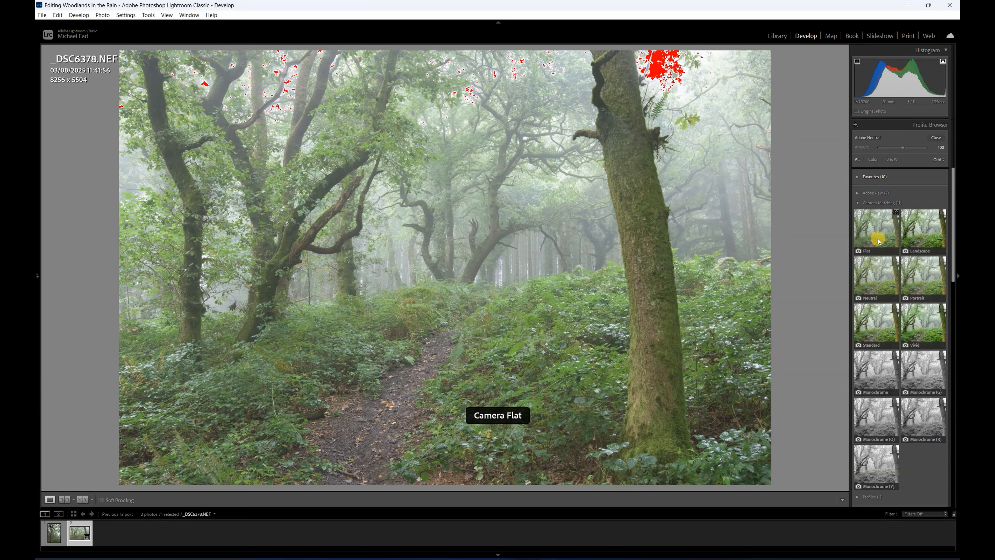
pyautogui.click(876, 286)
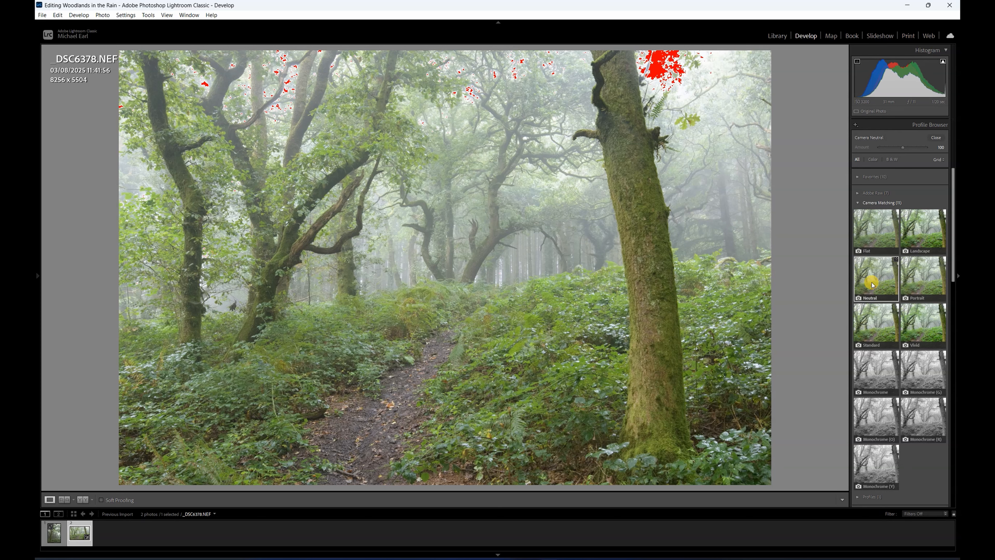
pyautogui.click(936, 137)
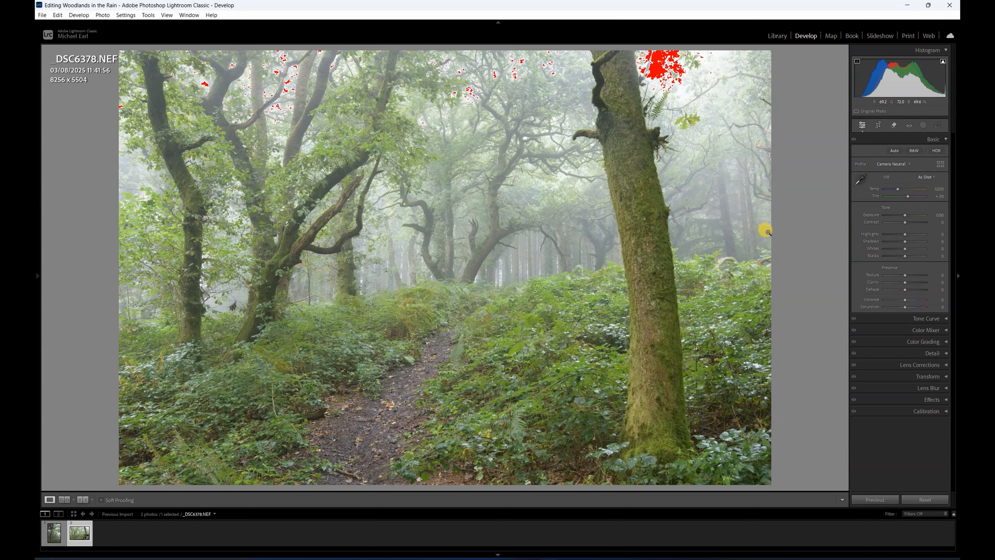
# - Warm the white balance to a temperature of 5772 and raise the contrast to about +16
pyautogui.moveTo(897, 189)
pyautogui.mouseDown()
pyautogui.moveTo(920, 190)
pyautogui.moveTo(886, 189)
pyautogui.moveTo(901, 190)
pyautogui.mouseUp()
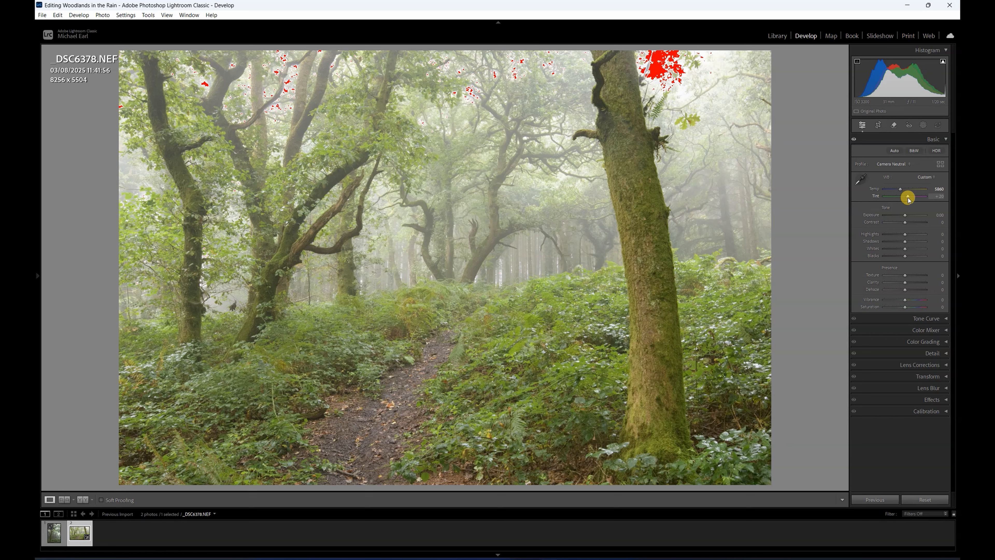
pyautogui.moveTo(913, 199); pyautogui.dragTo(908, 196)
pyautogui.moveTo(904, 222)
pyautogui.mouseDown()
pyautogui.moveTo(881, 222)
pyautogui.moveTo(911, 224)
pyautogui.mouseUp()
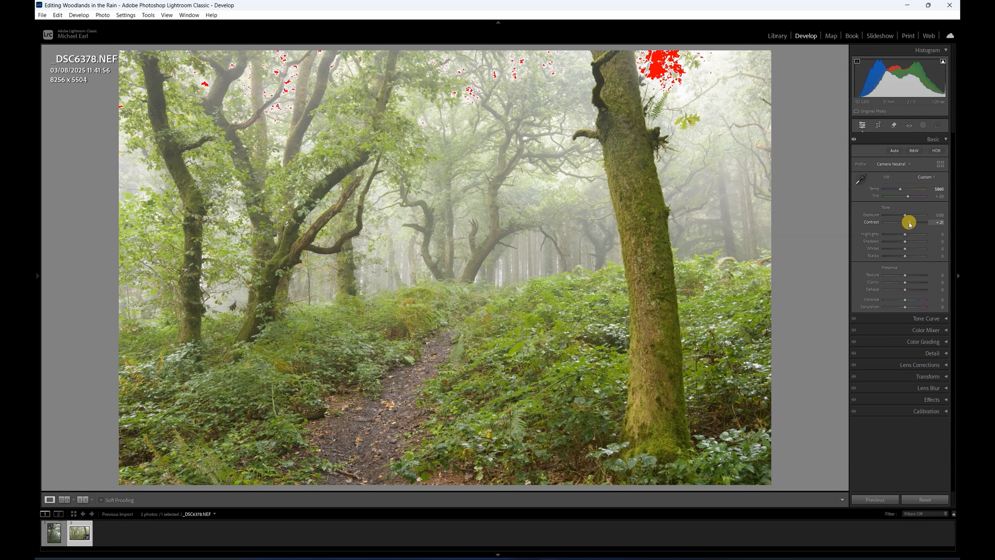
pyautogui.click(854, 139)
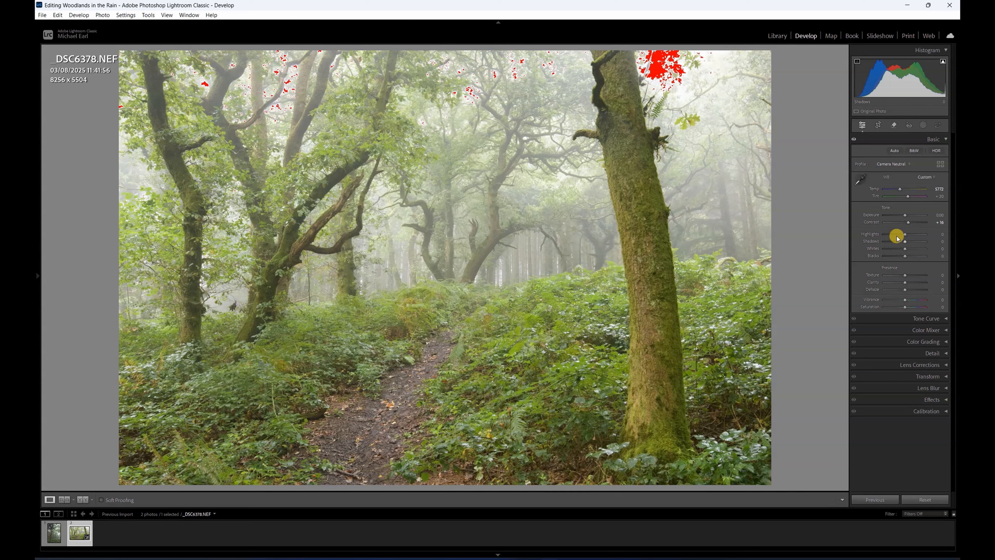
# - Reduce the photo's highlights to about -21 in the basic tone adjustments
pyautogui.click(905, 234)
pyautogui.moveTo(905, 234); pyautogui.dragTo(902, 234)
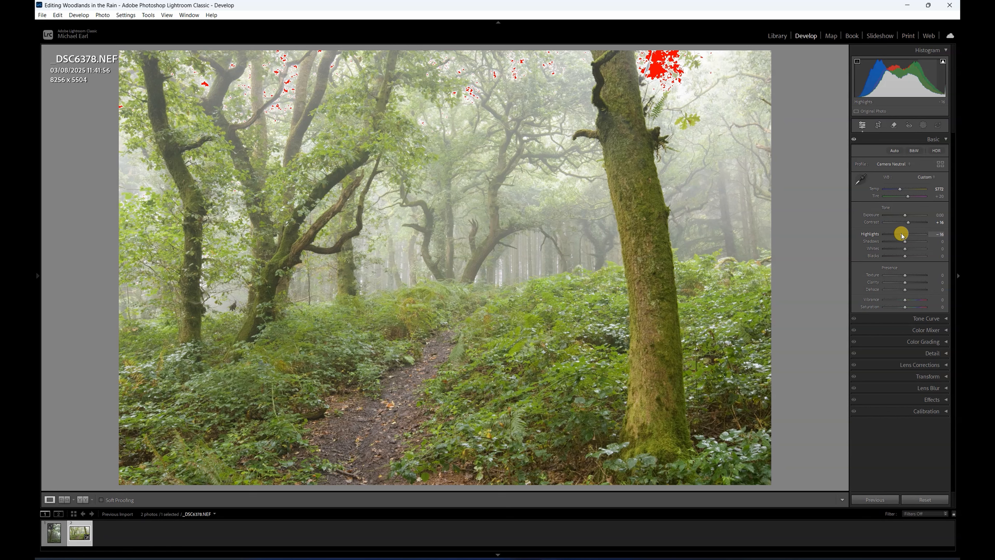
pyautogui.moveTo(902, 234)
pyautogui.mouseDown()
pyautogui.moveTo(917, 234)
pyautogui.moveTo(890, 234)
pyautogui.moveTo(930, 235)
pyautogui.moveTo(886, 236)
pyautogui.moveTo(900, 235)
pyautogui.mouseUp()
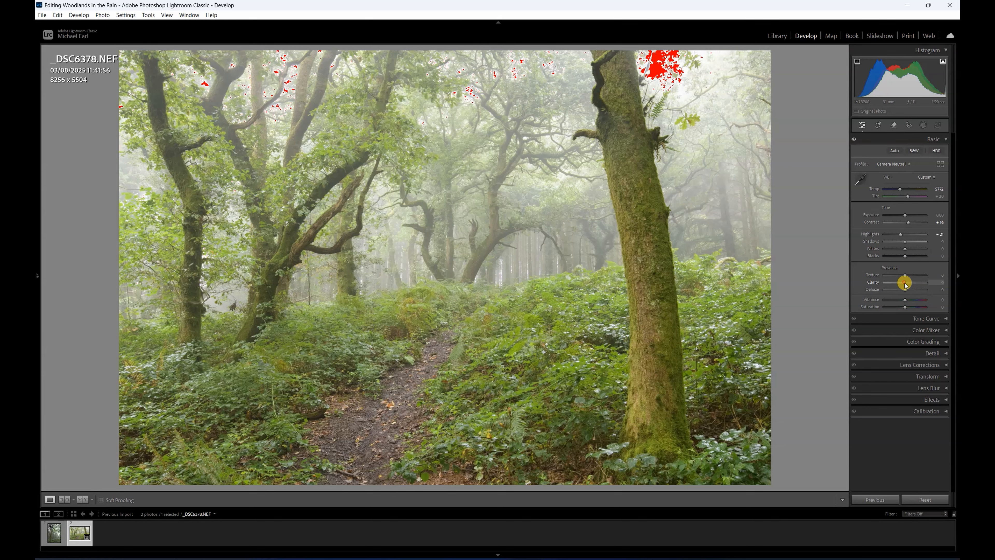
# - Raise the clarity to +12 and reduce the vibrance to about -14
pyautogui.moveTo(905, 285)
pyautogui.mouseDown()
pyautogui.moveTo(887, 279)
pyautogui.moveTo(919, 282)
pyautogui.moveTo(886, 278)
pyautogui.moveTo(924, 282)
pyautogui.moveTo(899, 280)
pyautogui.moveTo(908, 283)
pyautogui.mouseUp()
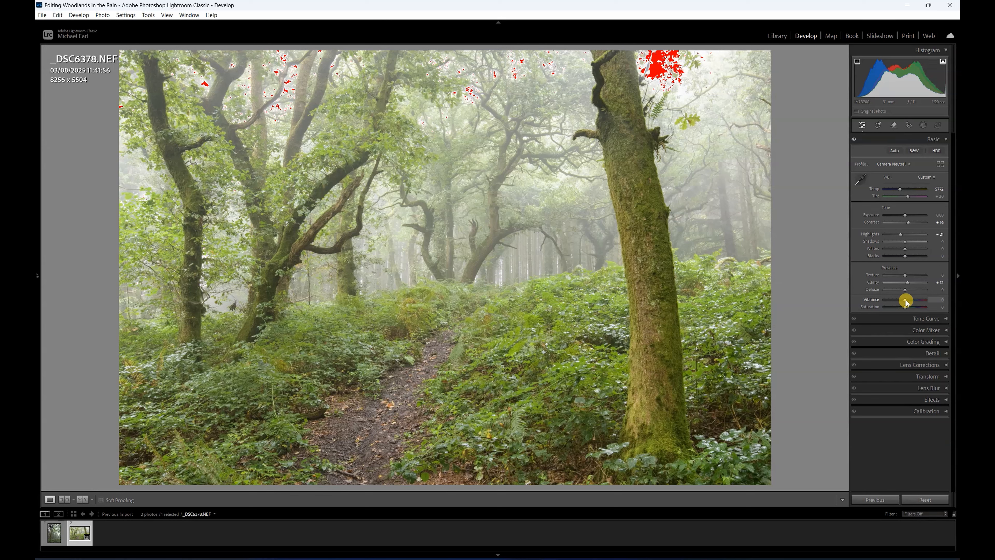
pyautogui.moveTo(906, 302); pyautogui.dragTo(903, 302)
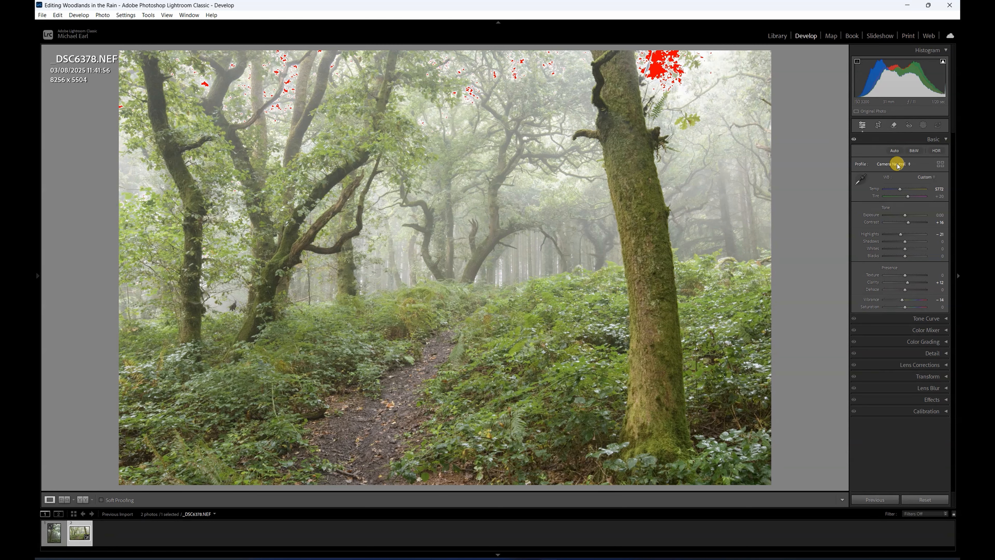
# - Shape the point tone curve with the white point lowered to output 244, the black point slightly raised, and added shadow and highlight points
pyautogui.click(936, 318)
pyautogui.click(934, 139)
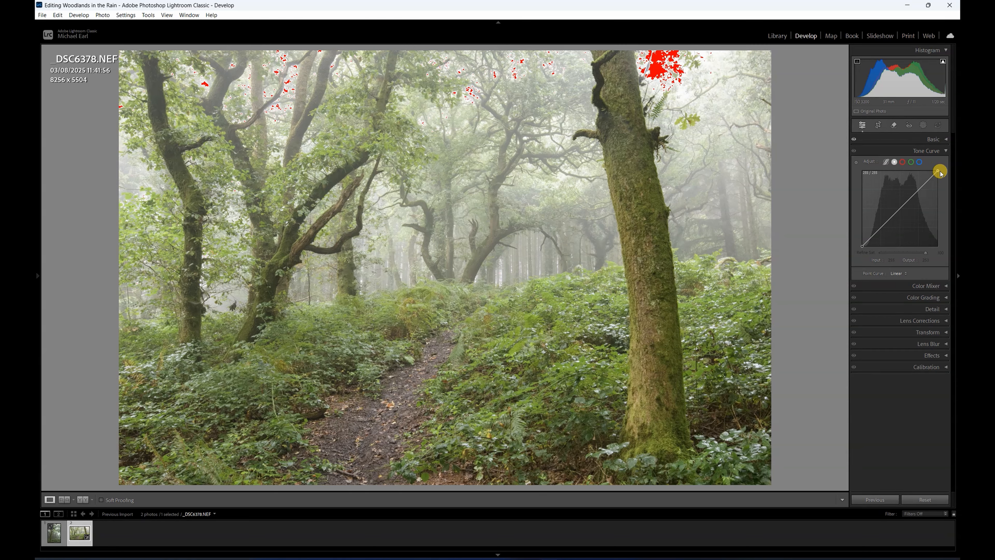
pyautogui.moveTo(941, 173); pyautogui.dragTo(940, 176)
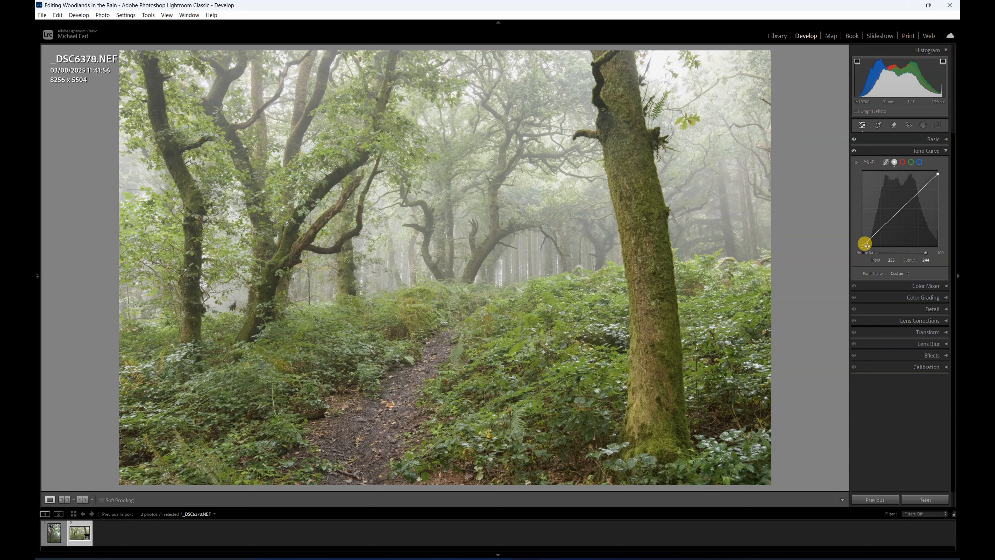
pyautogui.moveTo(862, 246); pyautogui.dragTo(882, 232)
pyautogui.moveTo(917, 193); pyautogui.dragTo(919, 190)
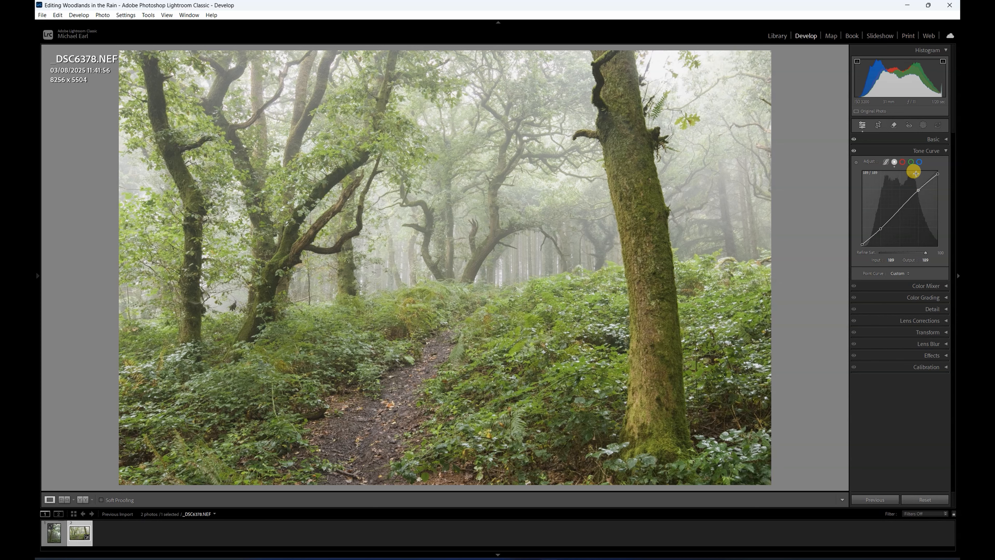
# - Compare the photo with the tone curve adjustment switched off and on
pyautogui.click(855, 152)
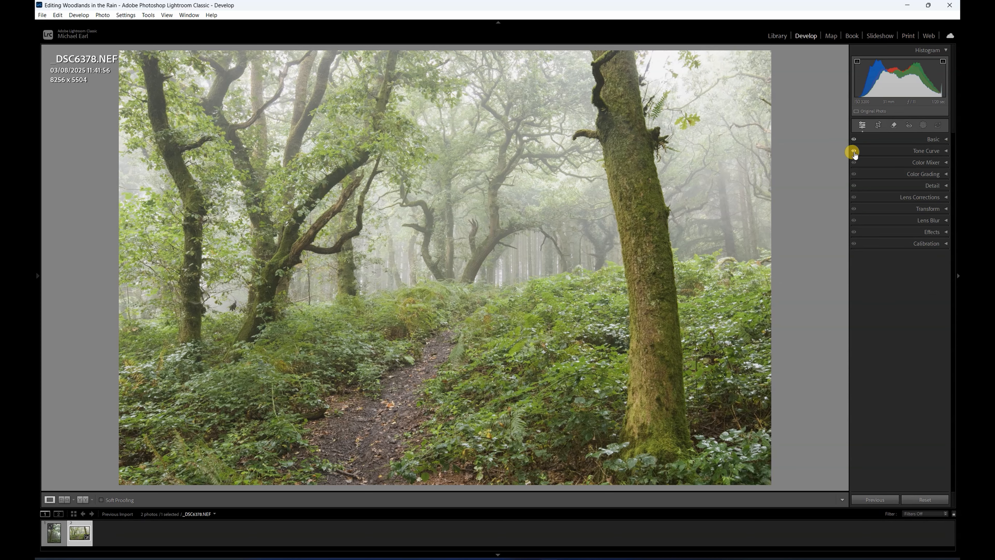
pyautogui.click(854, 152)
pyautogui.click(854, 152)
pyautogui.click(854, 152)
pyautogui.click(854, 153)
pyautogui.click(854, 152)
pyautogui.click(854, 152)
pyautogui.click(854, 152)
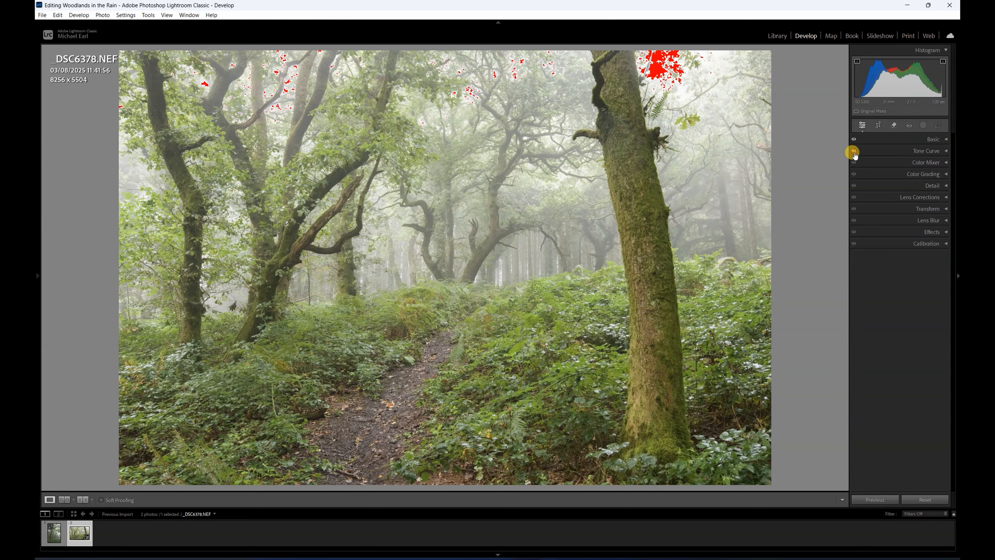
pyautogui.click(854, 152)
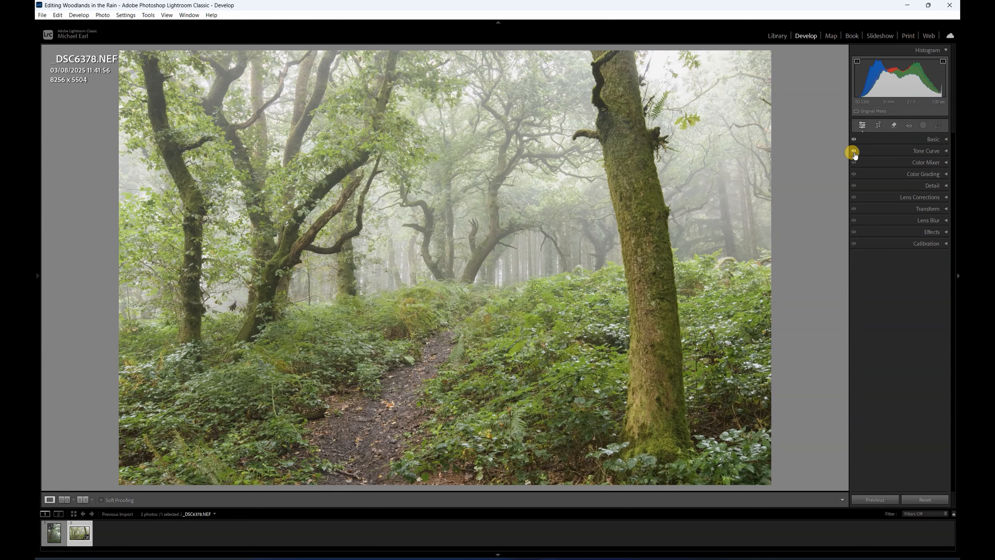
# - In the Color Mixer, shift the yellow and green hues to about -15 each
pyautogui.click(927, 153)
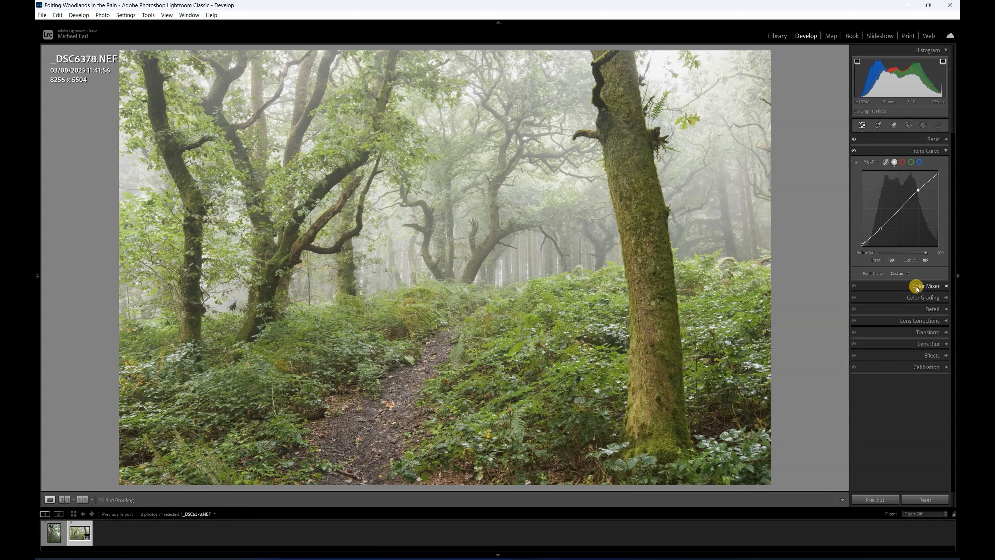
pyautogui.click(925, 287)
pyautogui.click(942, 151)
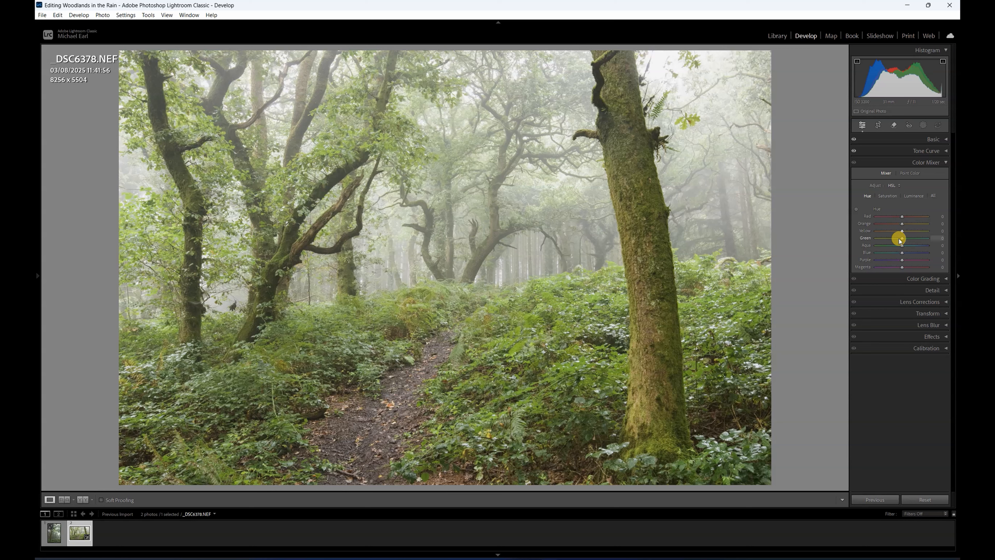
pyautogui.moveTo(901, 241); pyautogui.dragTo(901, 241)
pyautogui.click(853, 163)
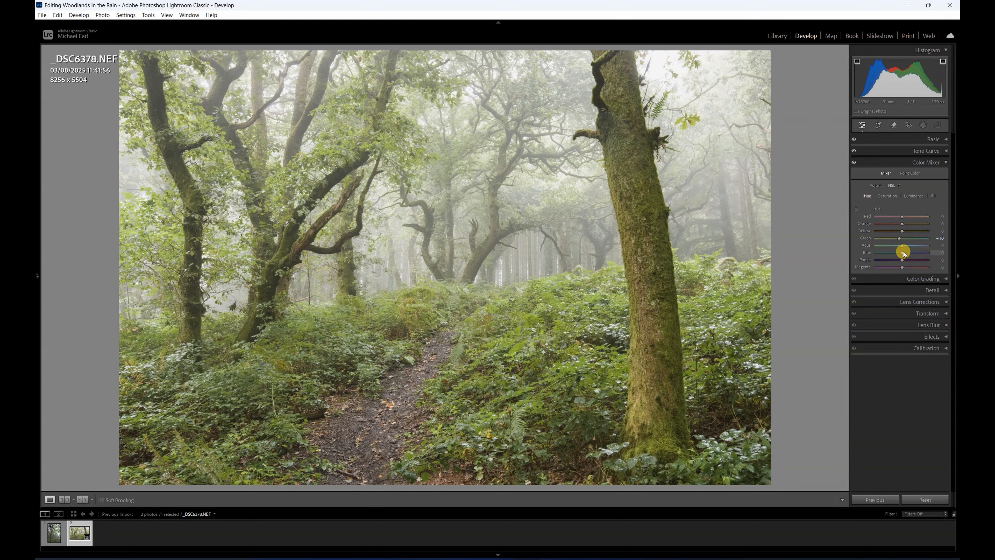
pyautogui.moveTo(901, 234); pyautogui.dragTo(900, 232)
pyautogui.moveTo(900, 238); pyautogui.dragTo(897, 231)
# - Raise the green saturation to about +8 and reduce aqua to about -5 and blue to about -8
pyautogui.click(889, 196)
pyautogui.moveTo(885, 239)
pyautogui.mouseDown()
pyautogui.moveTo(905, 241)
pyautogui.moveTo(897, 253)
pyautogui.mouseUp()
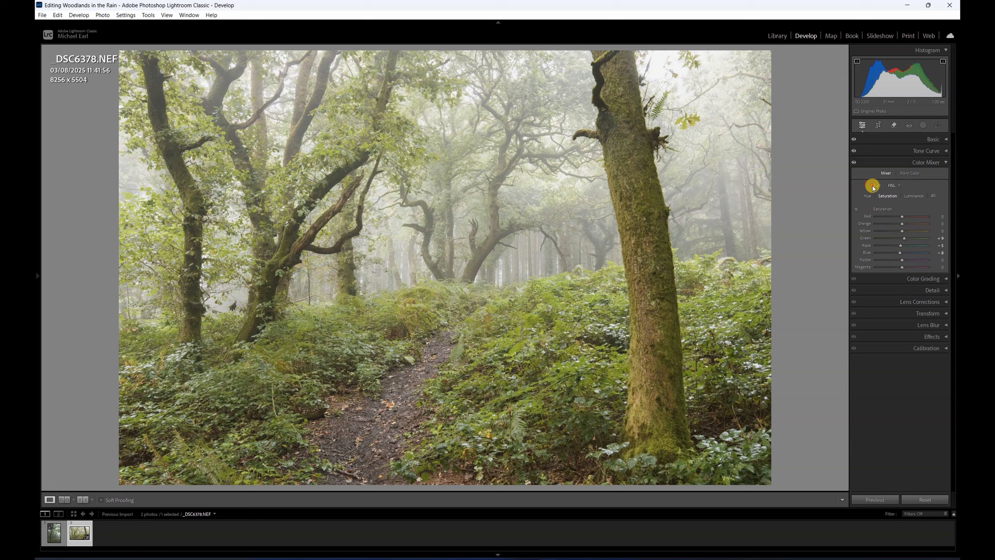
# - Shift the blue hue to about -5 and the purple hue to -17, and raise the green luminance to about +3
pyautogui.click(868, 195)
pyautogui.moveTo(901, 260); pyautogui.dragTo(900, 252)
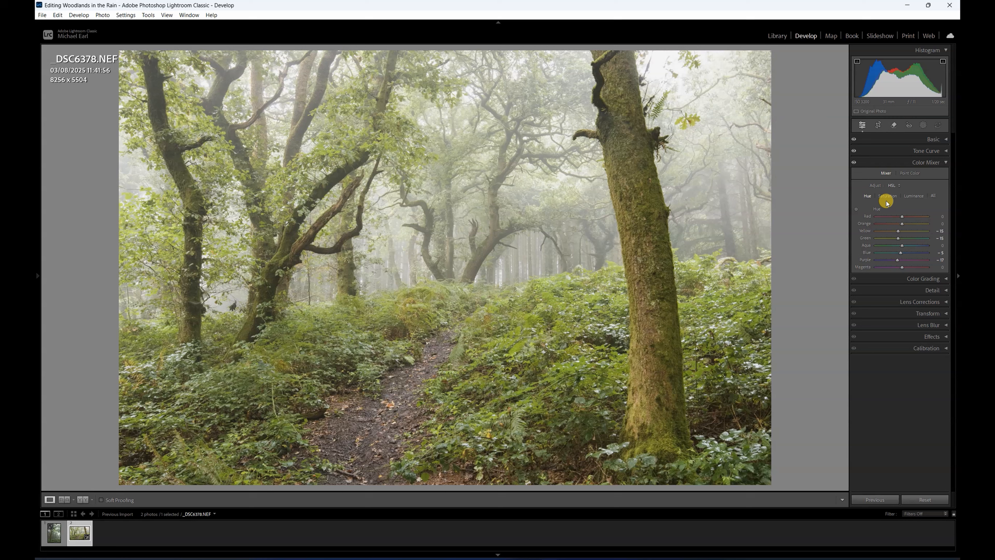
pyautogui.click(908, 197)
pyautogui.moveTo(902, 238); pyautogui.dragTo(901, 237)
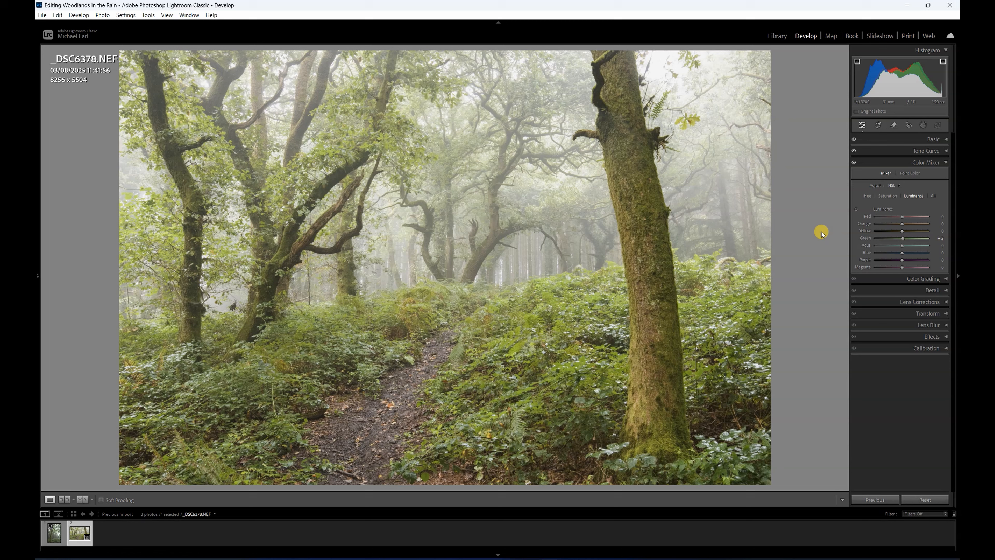
# - In Color Grading, tint the shadows a faint blue with hue 225 and saturation 7
pyautogui.click(906, 162)
pyautogui.click(905, 174)
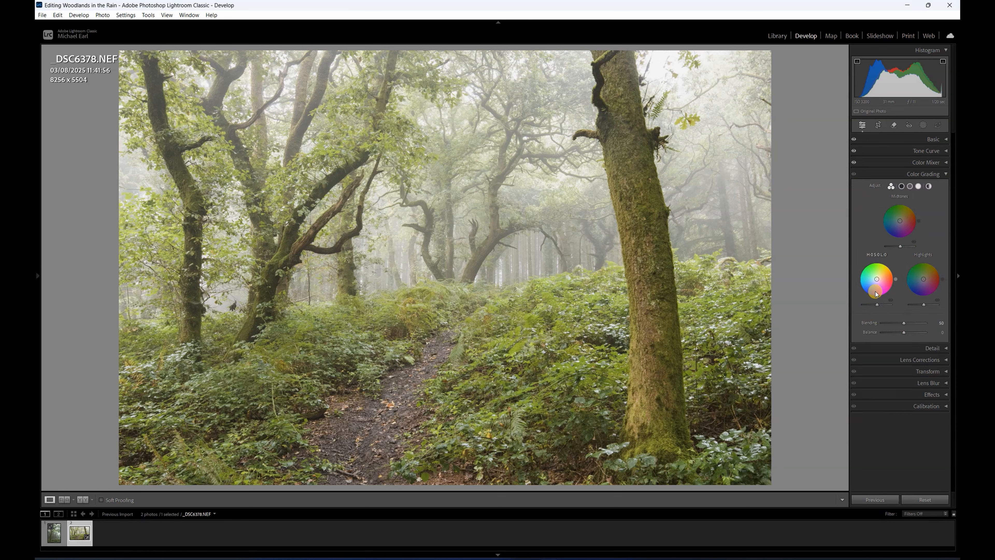
pyautogui.click(901, 186)
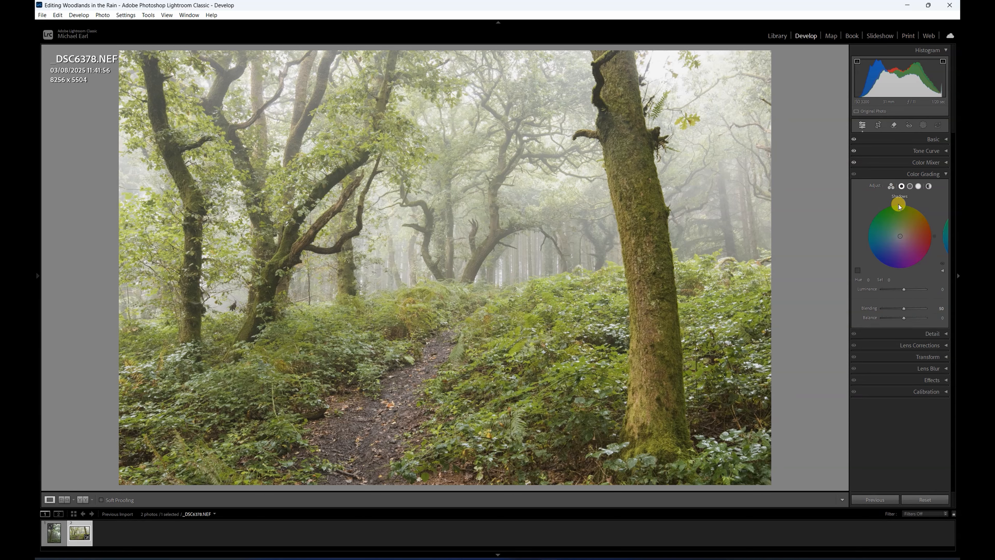
pyautogui.moveTo(901, 240); pyautogui.dragTo(902, 241)
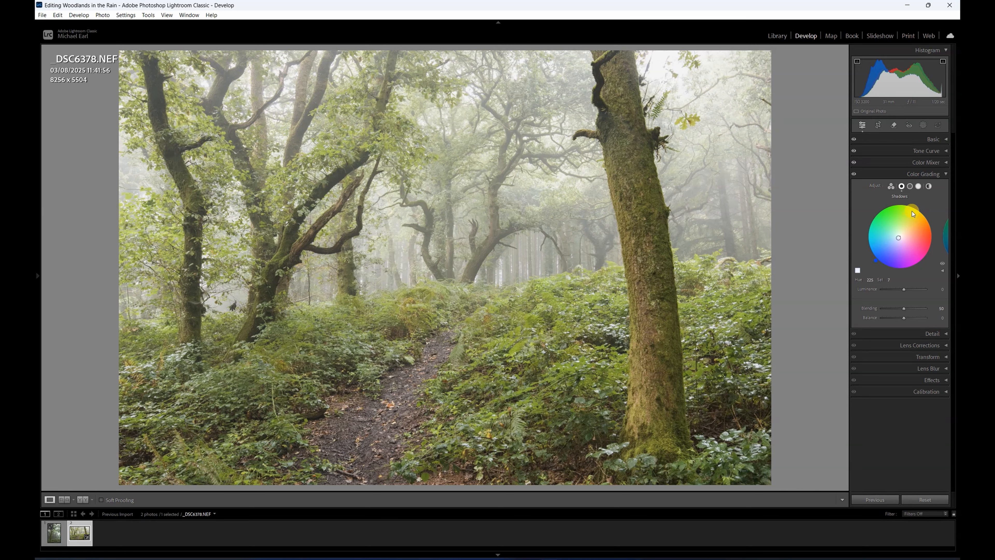
# - Give the highlights a faint warm yellow tint and compare the photo with colour grading off and on
pyautogui.click(918, 186)
pyautogui.moveTo(902, 240); pyautogui.dragTo(902, 234)
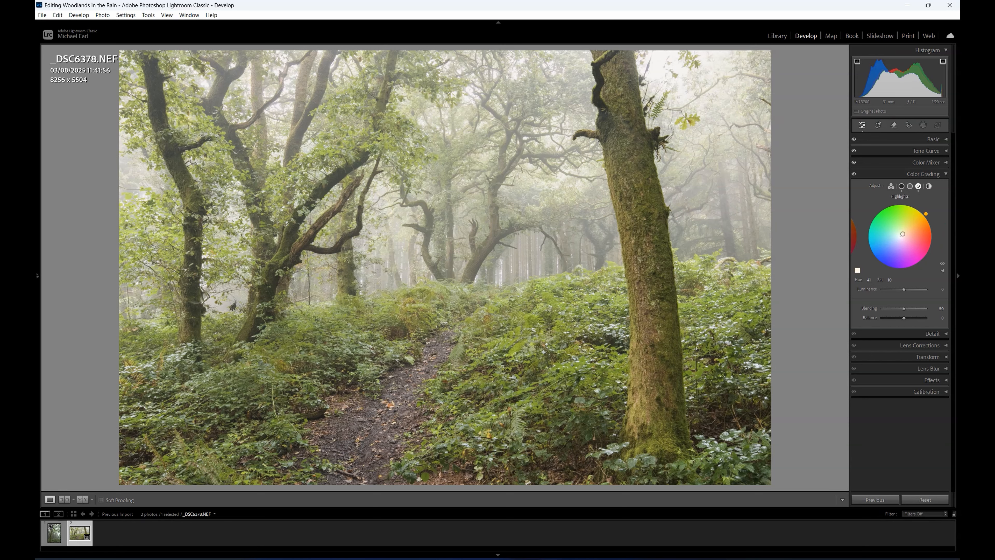
pyautogui.click(855, 173)
pyautogui.click(901, 187)
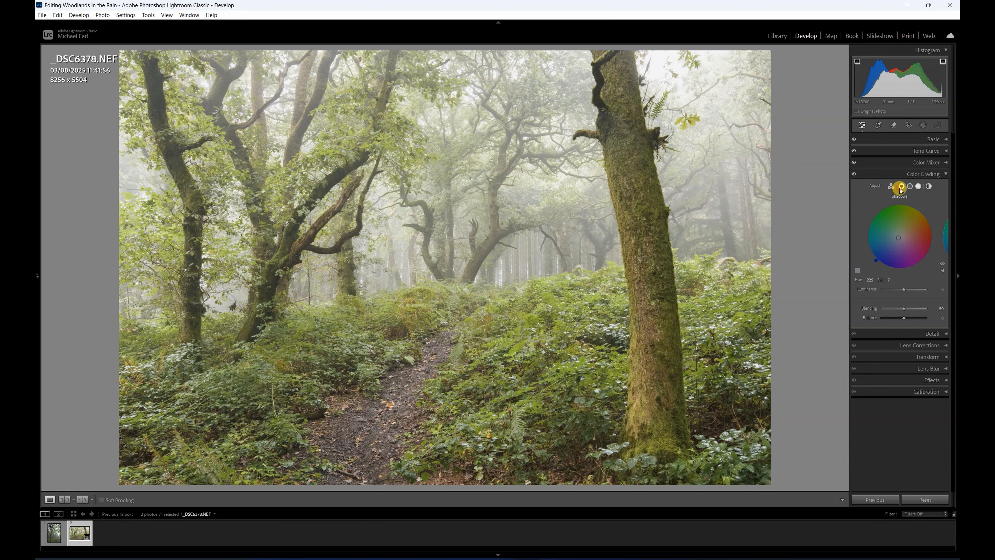
pyautogui.click(940, 175)
# - Check the noise in the undergrowth and tree canopy at close range and enable Denoise
pyautogui.click(942, 185)
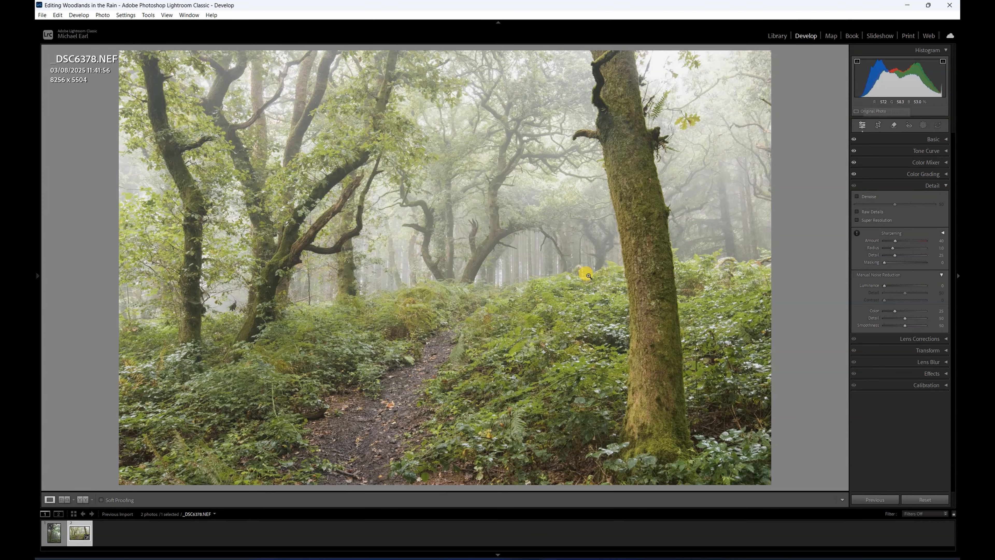
pyautogui.click(634, 299)
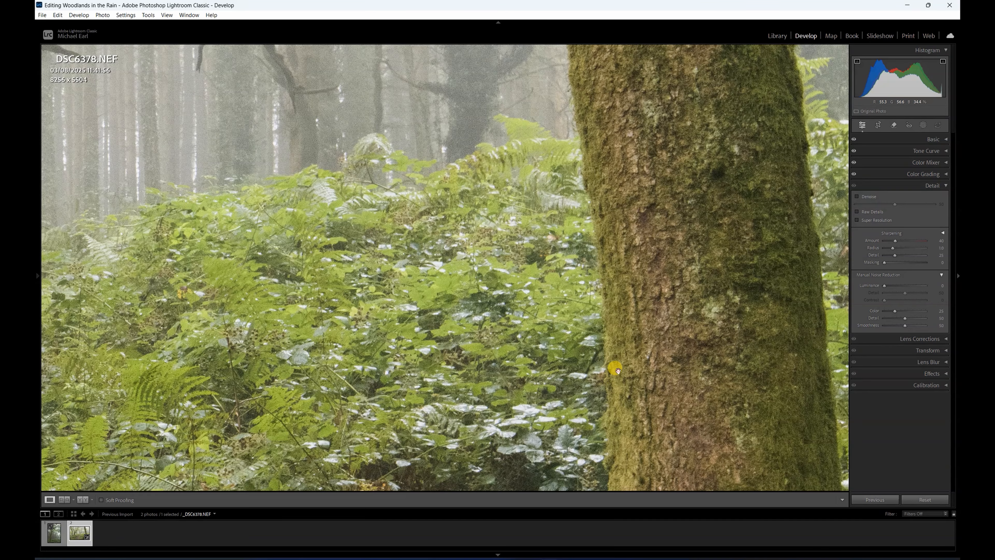
pyautogui.moveTo(606, 374); pyautogui.dragTo(645, 268)
pyautogui.moveTo(612, 369); pyautogui.dragTo(610, 331)
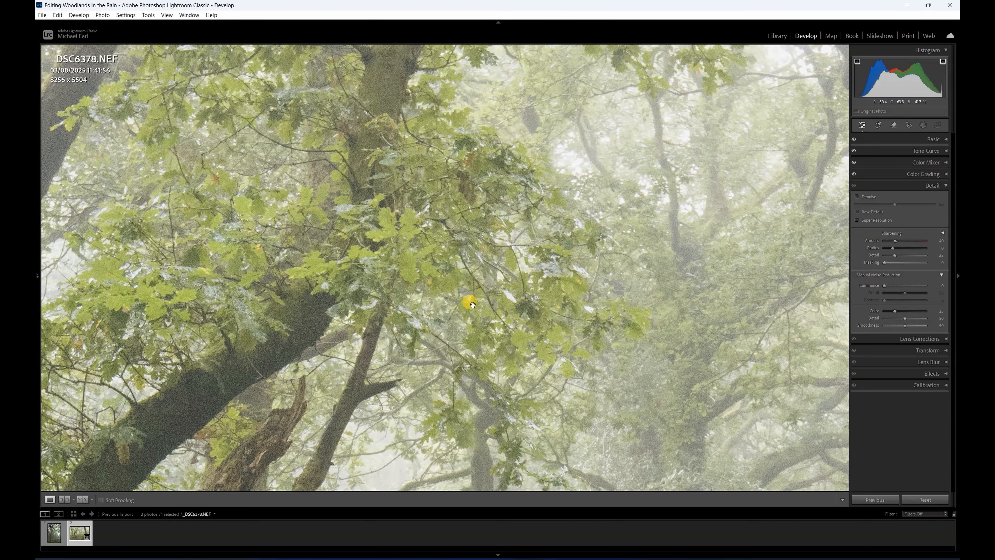
pyautogui.click(489, 302)
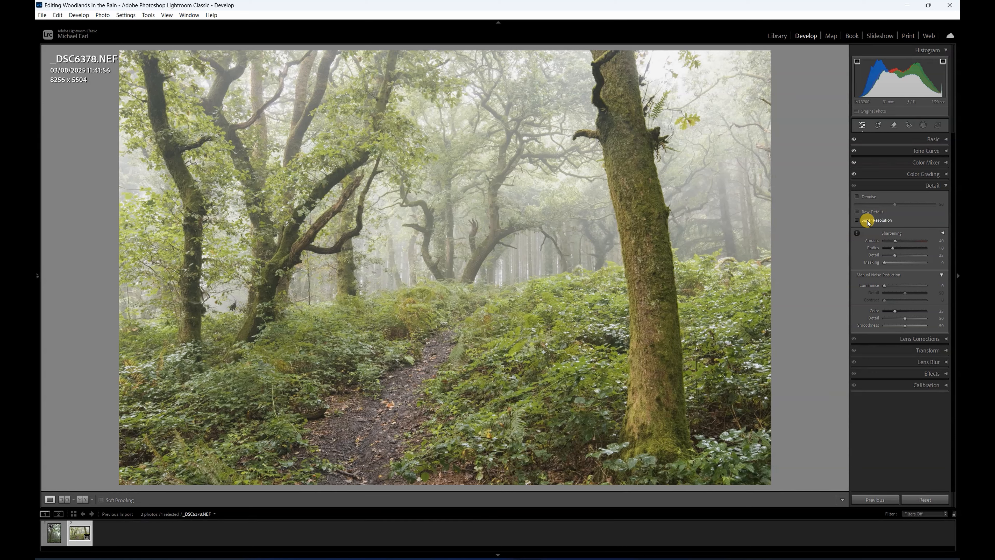
pyautogui.click(858, 197)
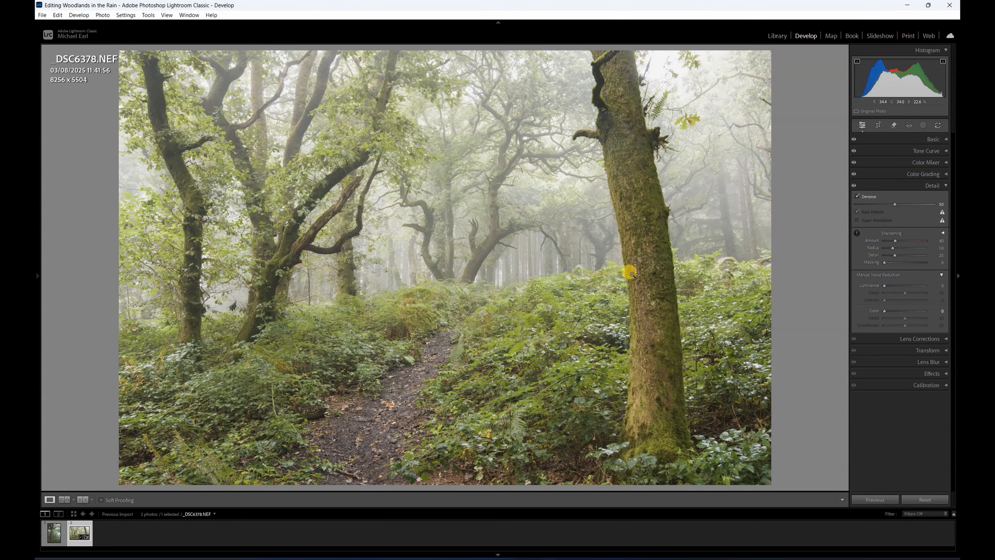
# - Compare Denoise off and on around the mossy trunk and inspect the ferns and undergrowth close up
pyautogui.click(617, 361)
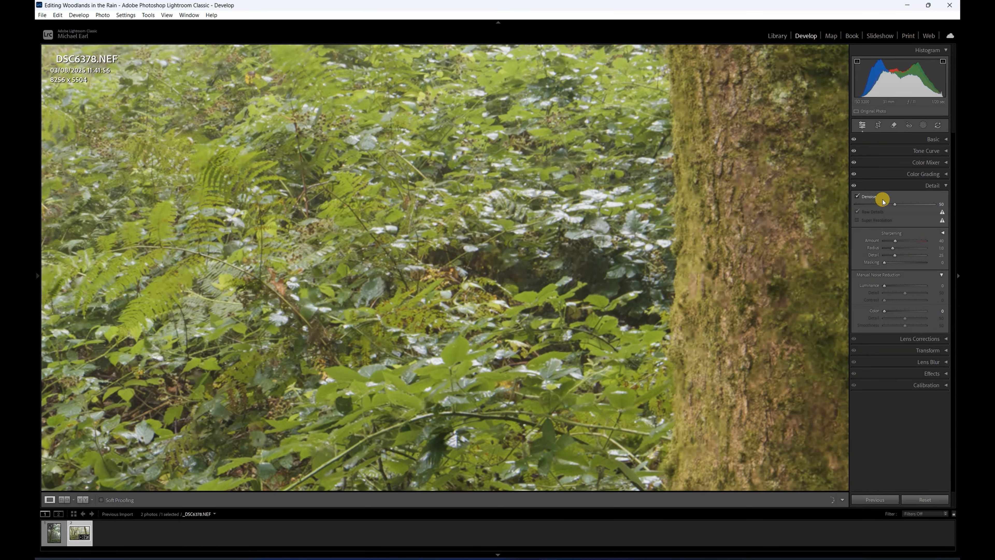
pyautogui.moveTo(736, 292); pyautogui.dragTo(582, 260)
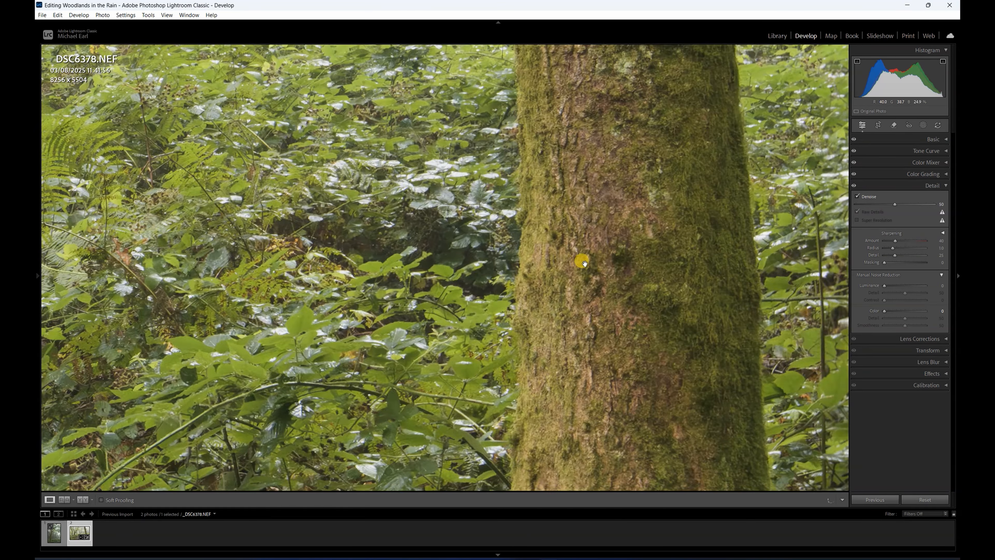
pyautogui.click(858, 197)
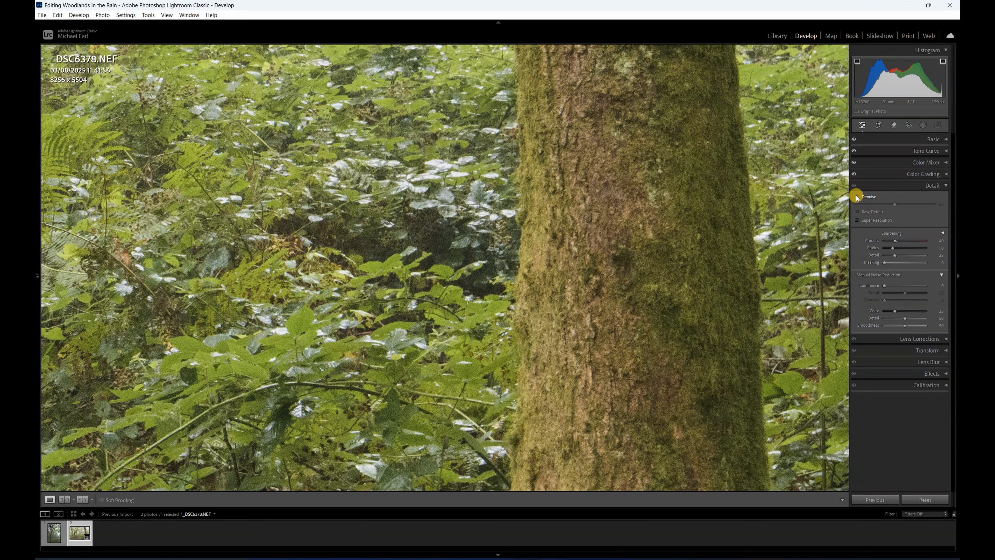
pyautogui.click(857, 198)
pyautogui.moveTo(409, 268); pyautogui.dragTo(594, 332)
pyautogui.click(576, 282)
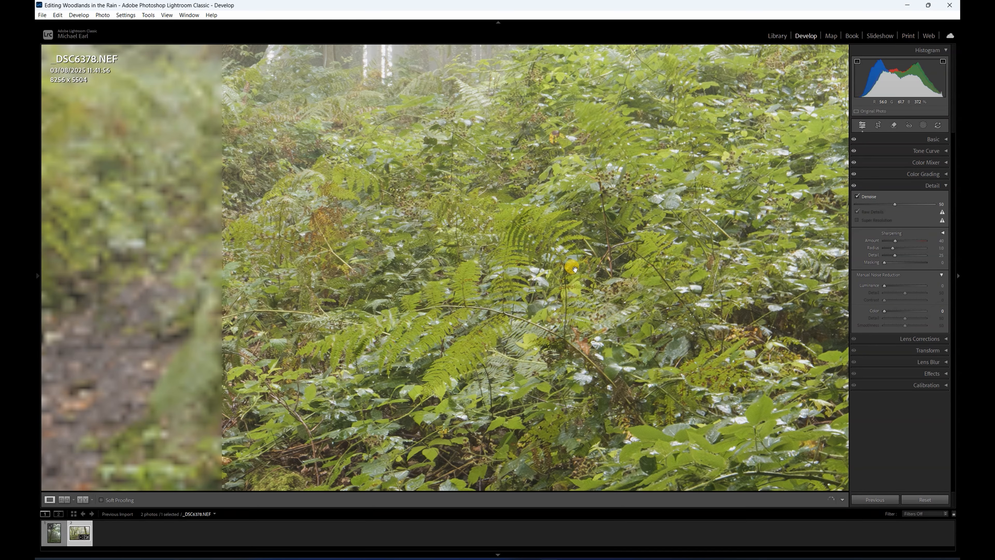
pyautogui.click(250, 268)
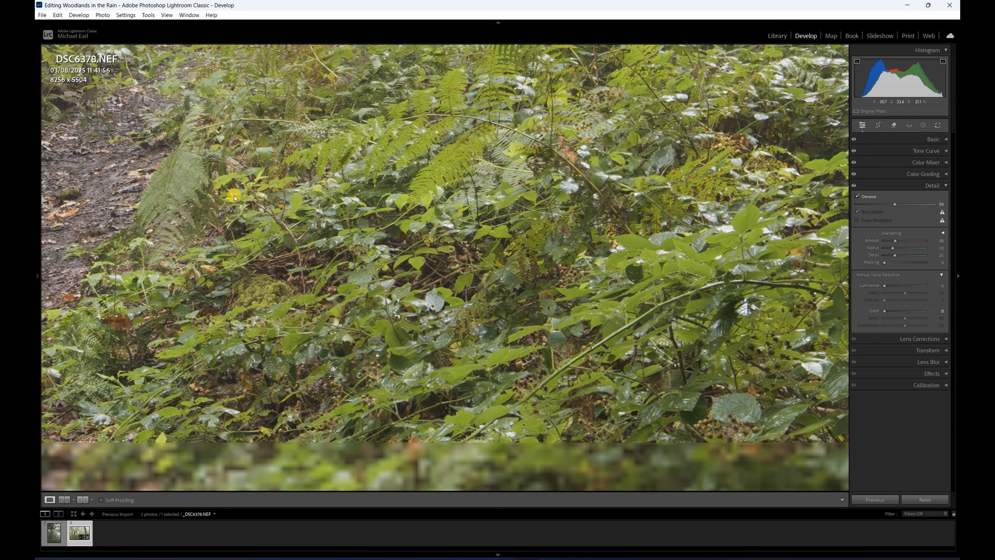
pyautogui.moveTo(391, 362); pyautogui.dragTo(350, 238)
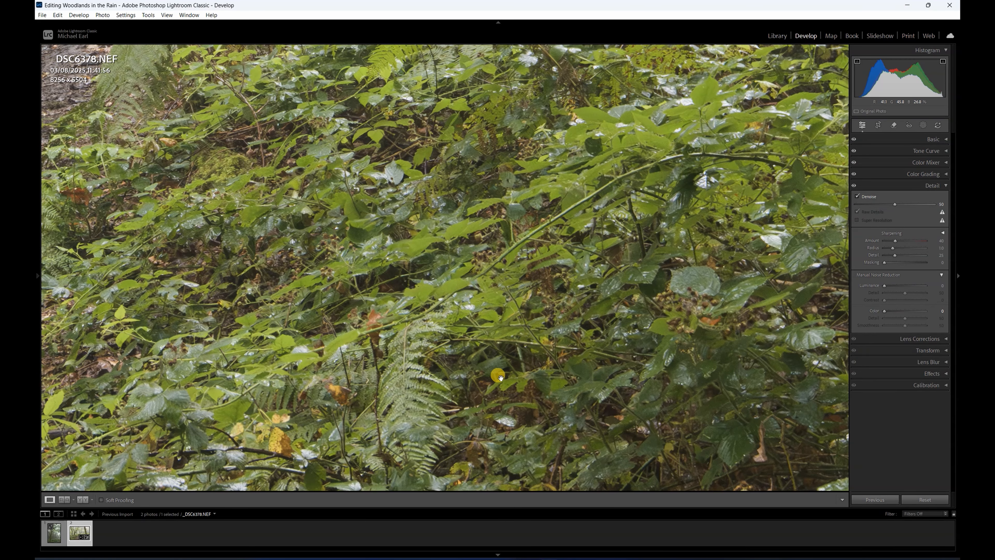
pyautogui.moveTo(498, 374); pyautogui.dragTo(365, 246)
# - Reduce the Denoise amount to about 40 and check the foliage detail
pyautogui.moveTo(894, 204); pyautogui.dragTo(887, 205)
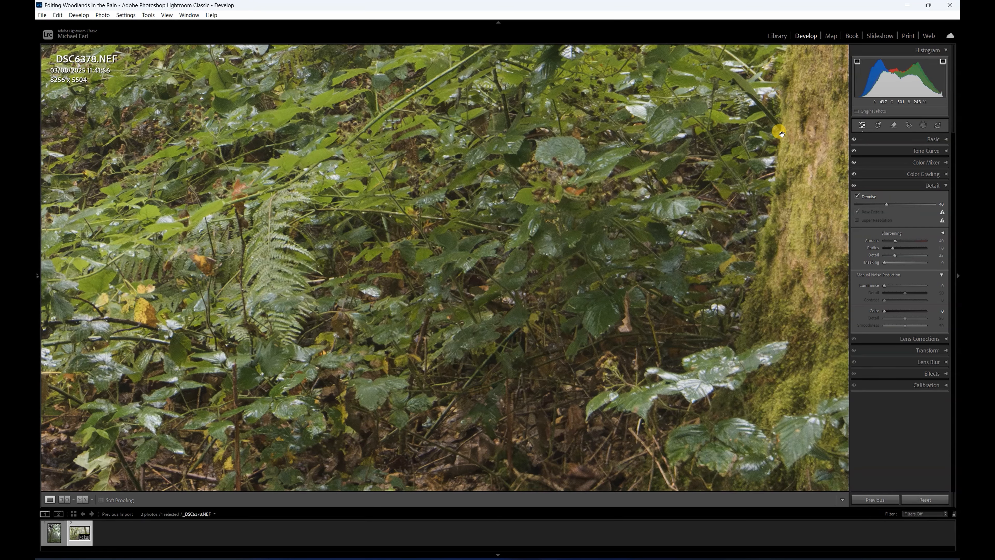
pyautogui.click(661, 239)
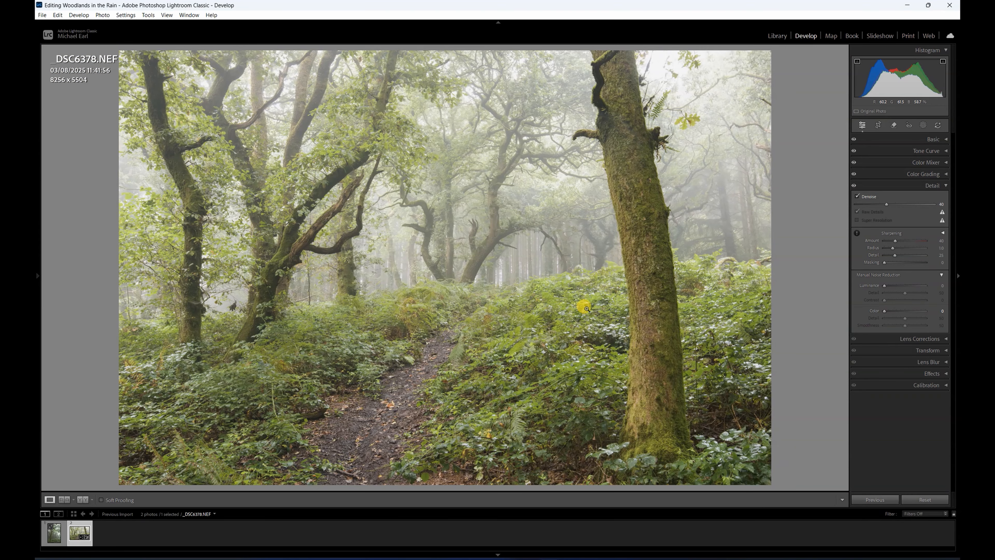
pyautogui.click(595, 297)
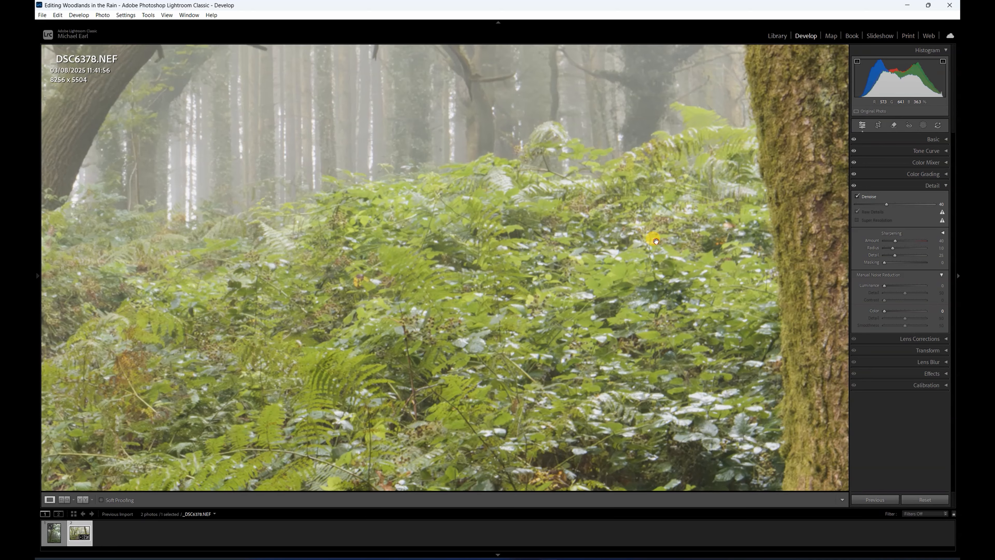
pyautogui.click(656, 239)
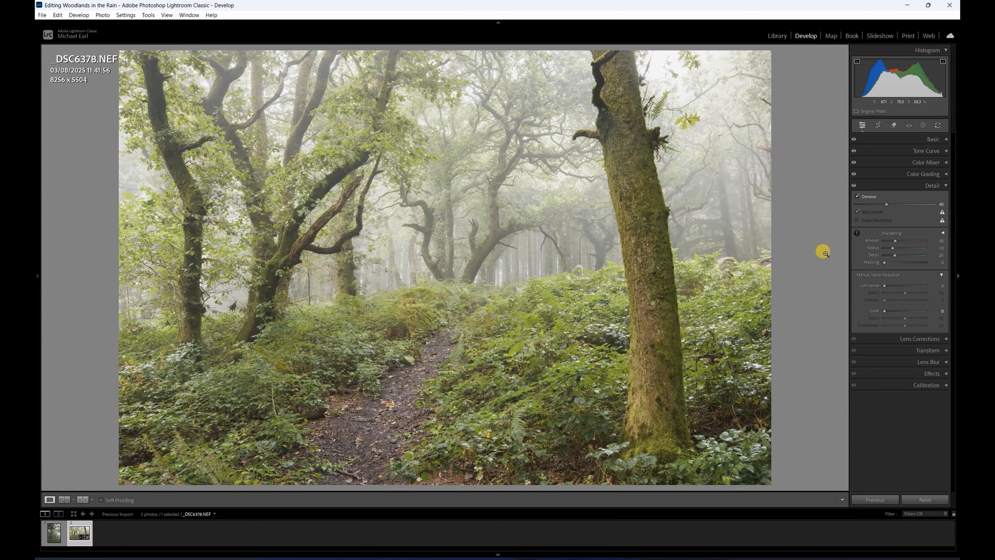
# - In Lens Corrections, enable chromatic aberration removal and the Nikon lens profile corrections
pyautogui.click(933, 185)
pyautogui.click(934, 197)
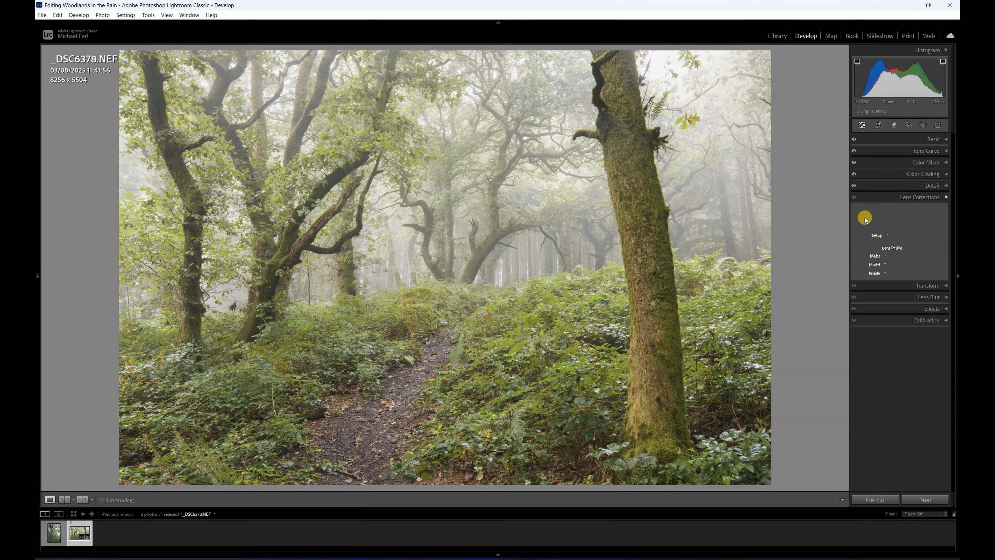
pyautogui.click(863, 220)
pyautogui.click(857, 227)
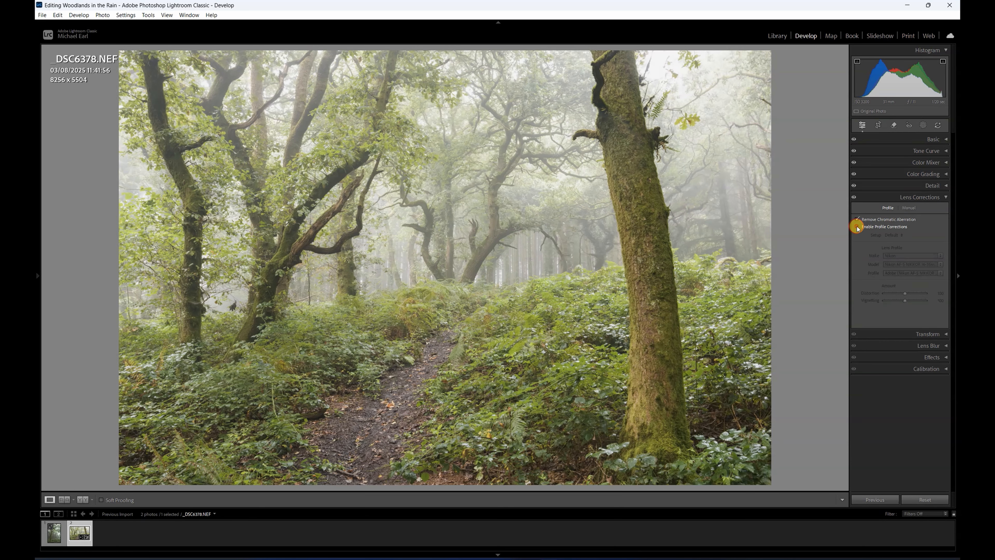
pyautogui.click(857, 227)
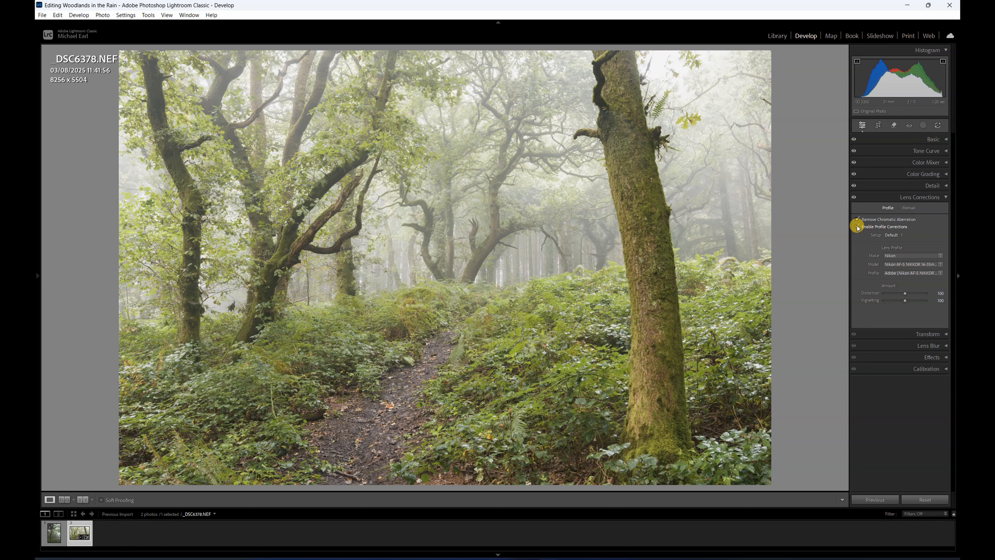
pyautogui.click(940, 197)
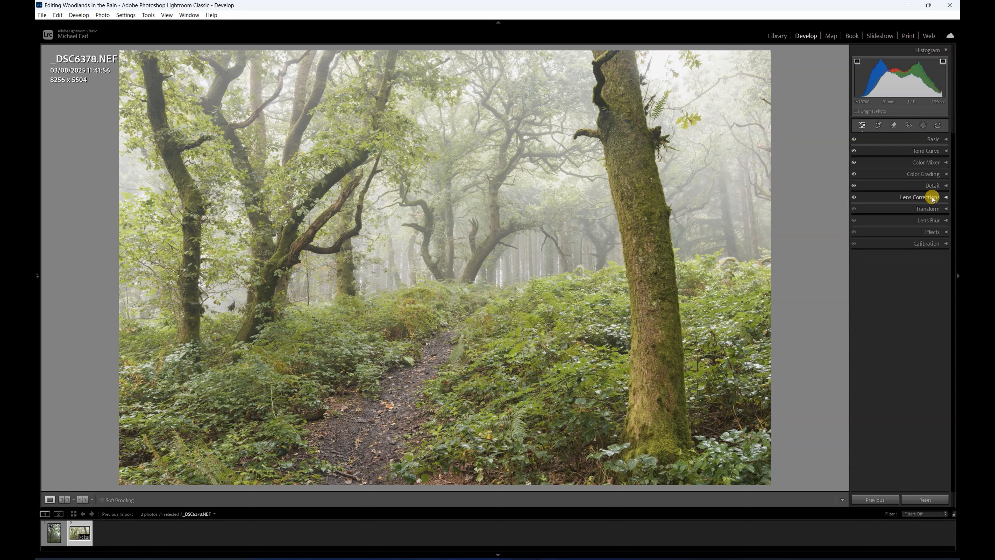
# - In Calibration, try the blue primary hue at -100 and +100 and reset it to 0
pyautogui.click(929, 244)
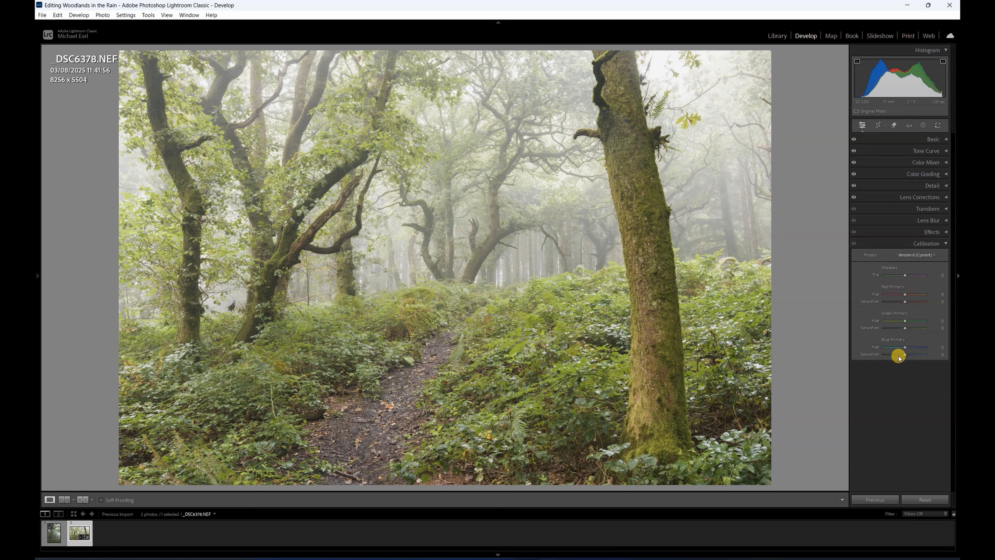
pyautogui.moveTo(905, 347); pyautogui.dragTo(878, 350)
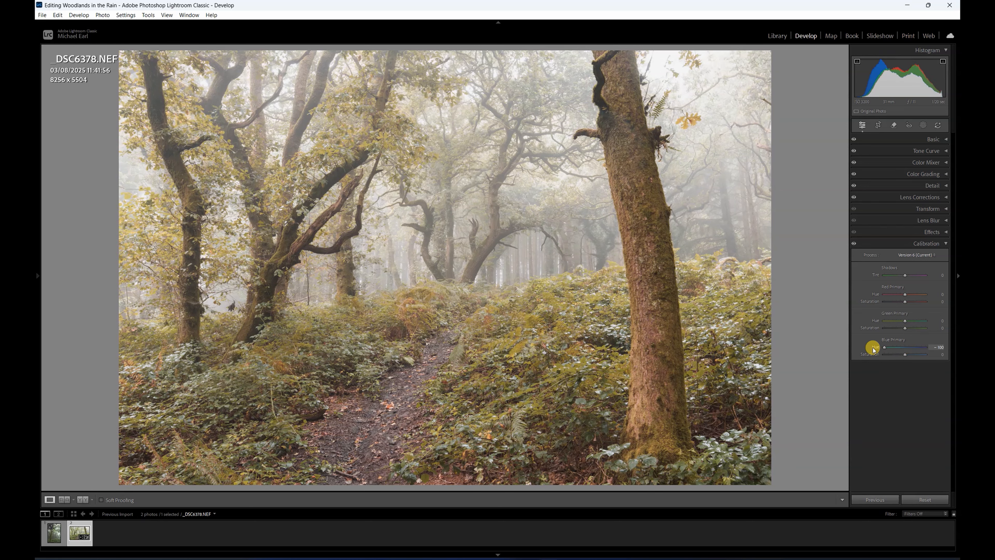
pyautogui.moveTo(873, 348); pyautogui.dragTo(934, 348)
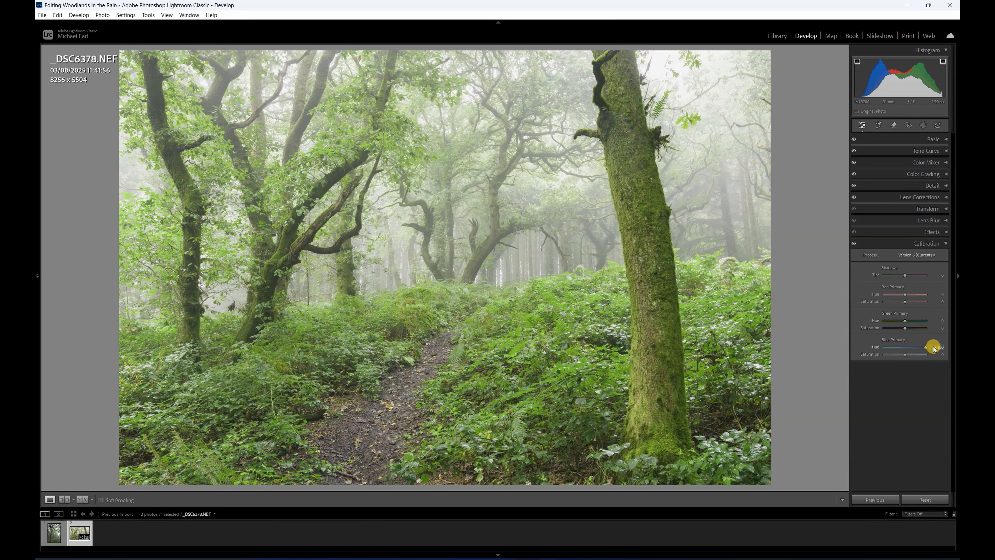
pyautogui.moveTo(933, 348); pyautogui.dragTo(865, 343)
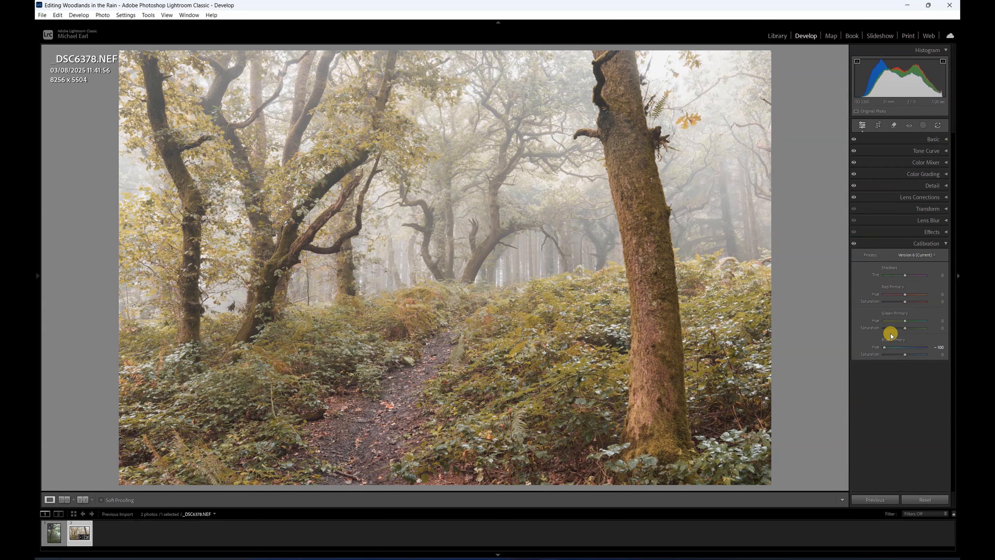
pyautogui.moveTo(886, 347); pyautogui.dragTo(900, 349)
pyautogui.doubleClick(900, 347)
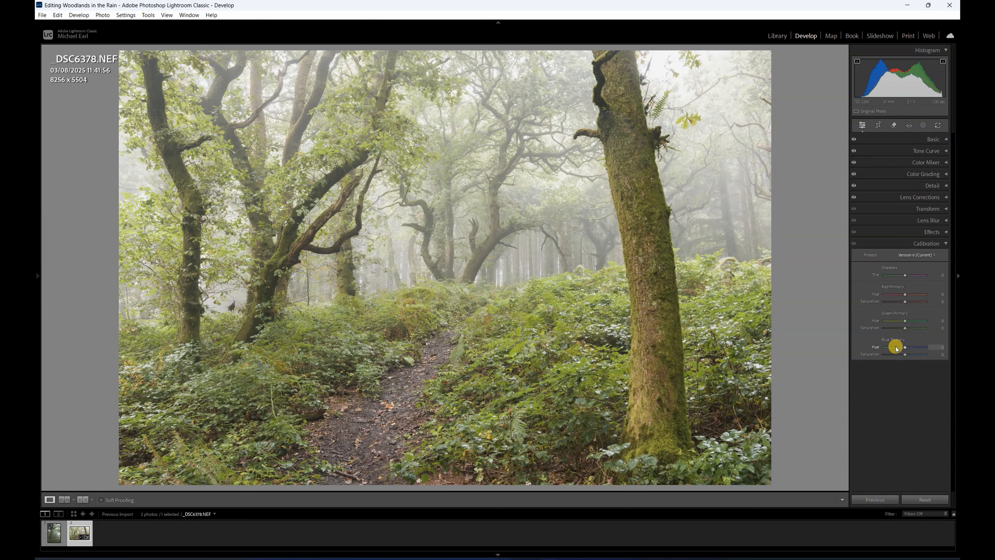
# - Set the blue primary to hue -33 and saturation +7, and the green primary to hue +12 and saturation +7
pyautogui.moveTo(905, 348); pyautogui.dragTo(898, 348)
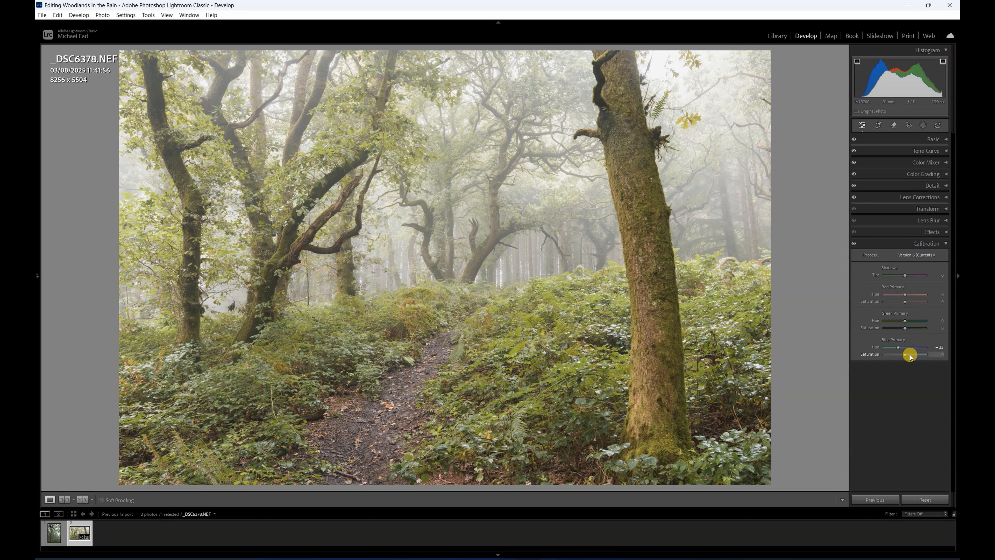
pyautogui.moveTo(907, 355); pyautogui.dragTo(909, 356)
pyautogui.moveTo(902, 320); pyautogui.dragTo(908, 329)
# - Set the red primary hue to about +16 and saturation to about -14, and compare the photo with and without calibration
pyautogui.moveTo(905, 295); pyautogui.dragTo(909, 296)
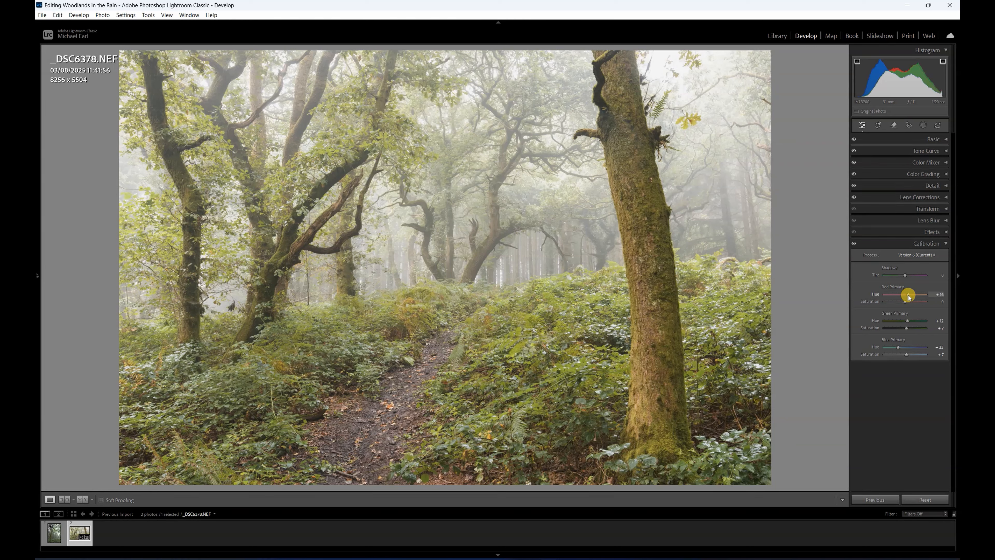
pyautogui.moveTo(905, 302)
pyautogui.mouseDown()
pyautogui.moveTo(921, 304)
pyautogui.moveTo(887, 303)
pyautogui.moveTo(916, 305)
pyautogui.moveTo(906, 305)
pyautogui.mouseUp()
pyautogui.moveTo(904, 303); pyautogui.dragTo(902, 304)
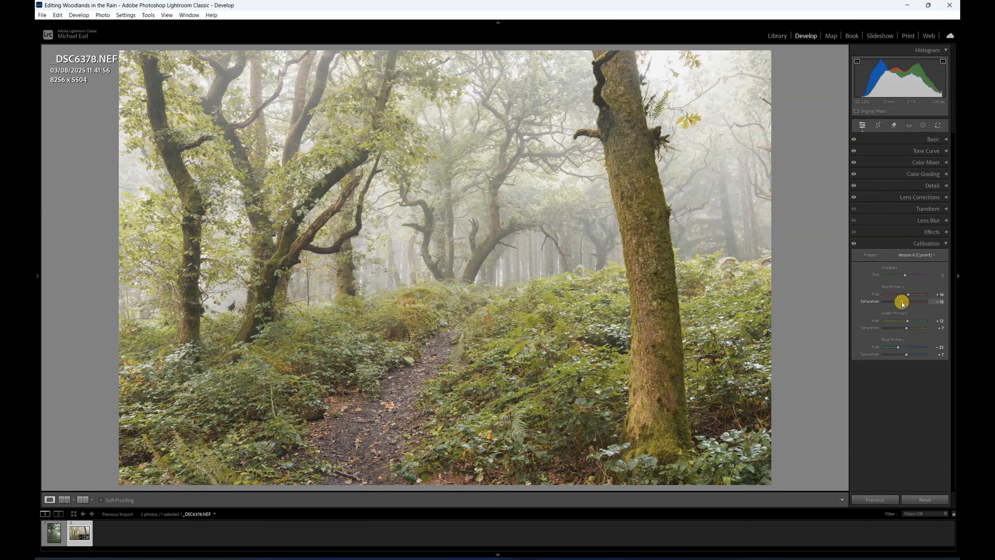
pyautogui.click(854, 243)
# - Add a large radial gradient mask over the bright canopy at the photo's upper right and widen it horizontally
pyautogui.click(922, 125)
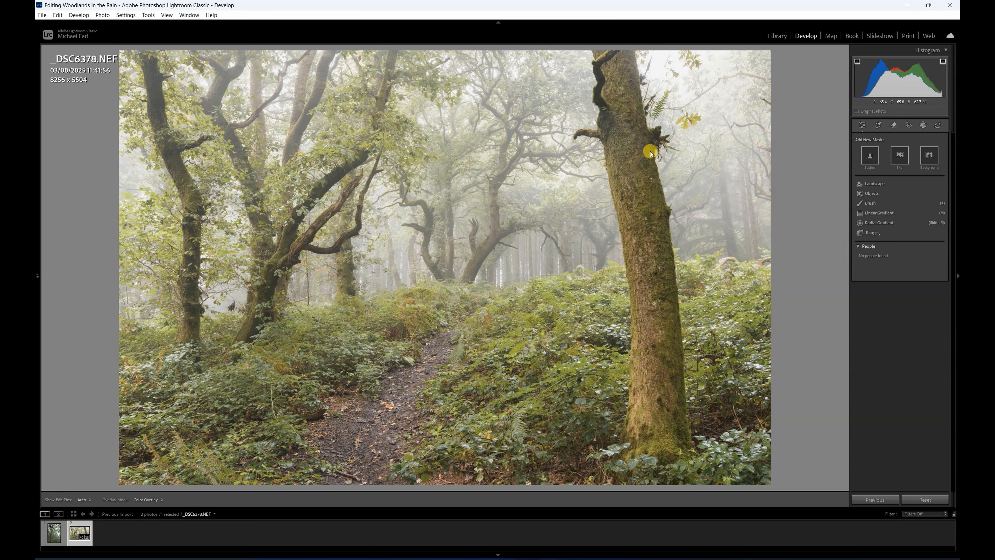
pyautogui.click(876, 224)
pyautogui.moveTo(544, 133); pyautogui.dragTo(826, 296)
pyautogui.moveTo(509, 134); pyautogui.dragTo(631, 75)
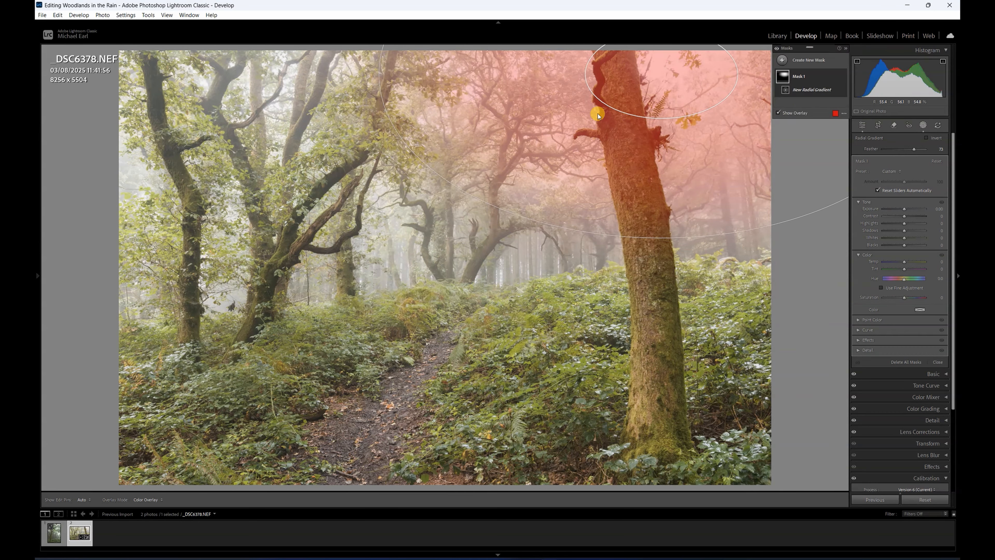
pyautogui.moveTo(376, 74); pyautogui.dragTo(294, 77)
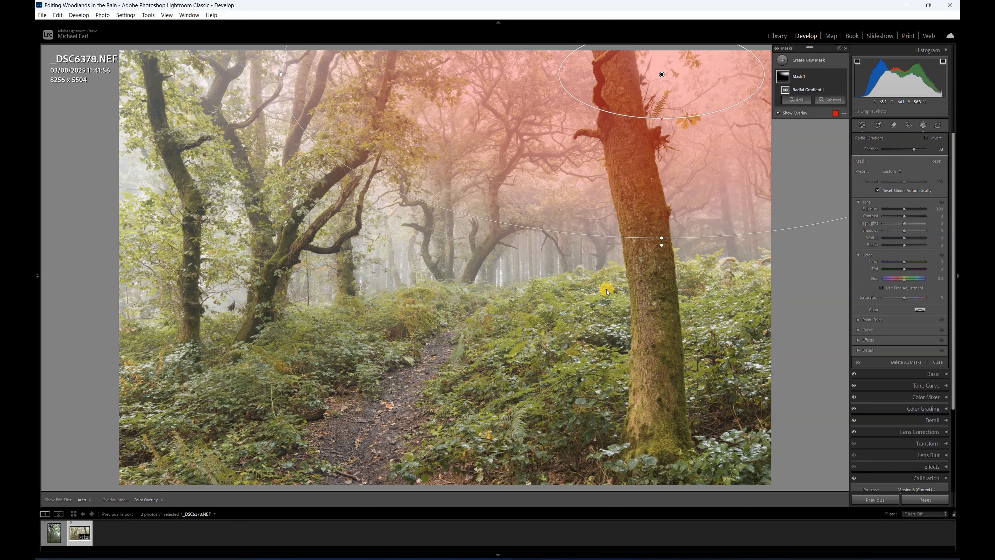
# - Extend the radial gradient down to the ferns and intersect it with a luminance range sampled from the bright canopy, broadened into darker tones
pyautogui.moveTo(662, 236); pyautogui.dragTo(653, 315)
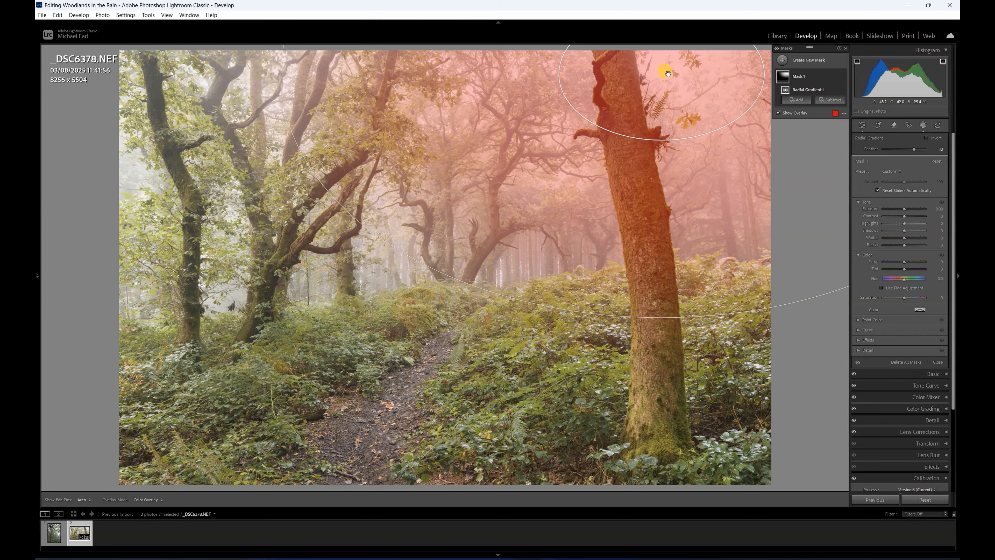
pyautogui.moveTo(662, 74); pyautogui.dragTo(668, 83)
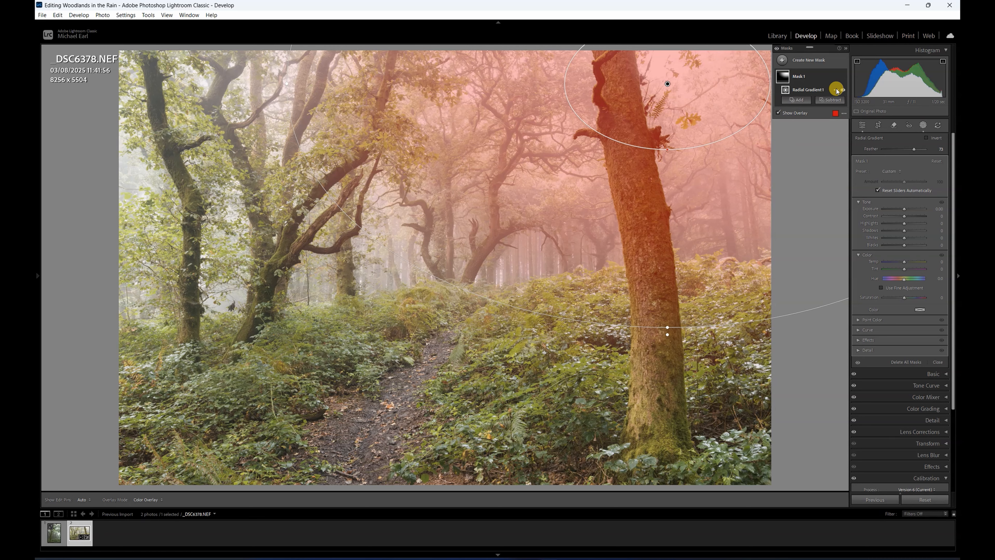
pyautogui.click(837, 90)
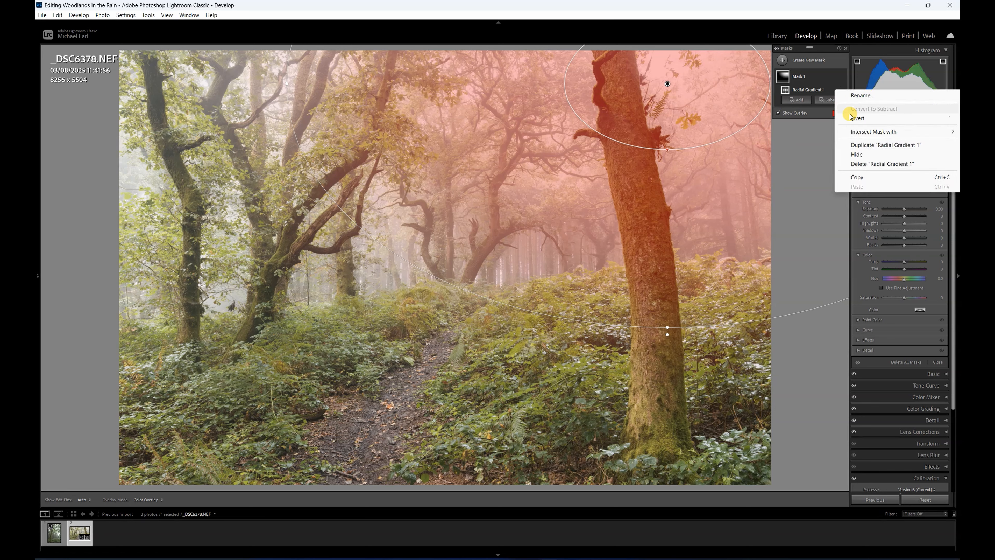
pyautogui.moveTo(868, 134)
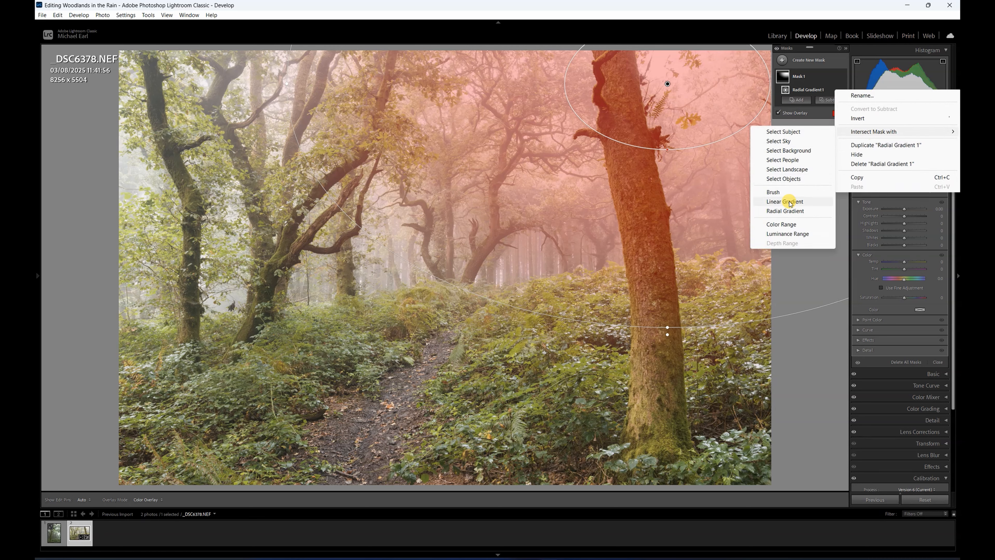
pyautogui.click(800, 234)
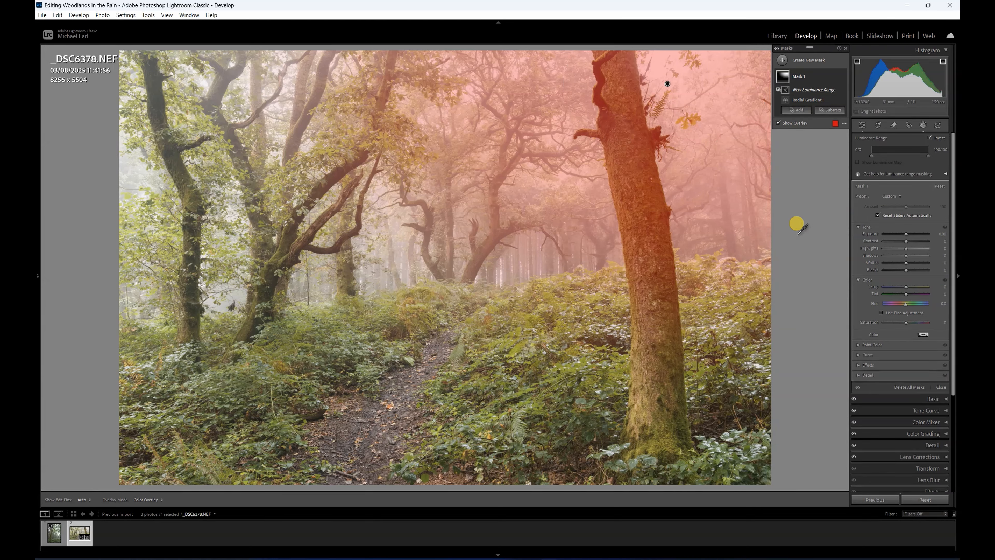
pyautogui.click(668, 83)
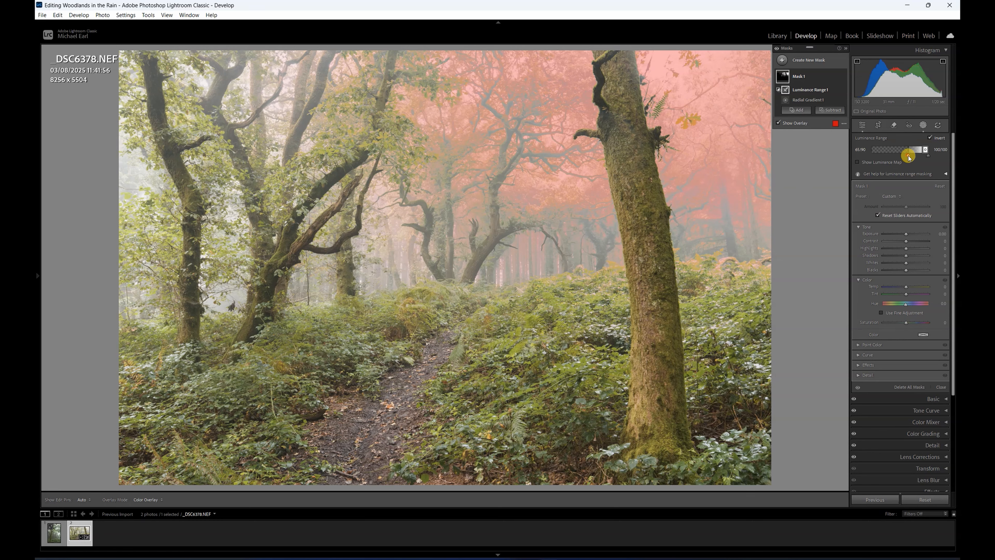
pyautogui.moveTo(908, 156); pyautogui.dragTo(906, 156)
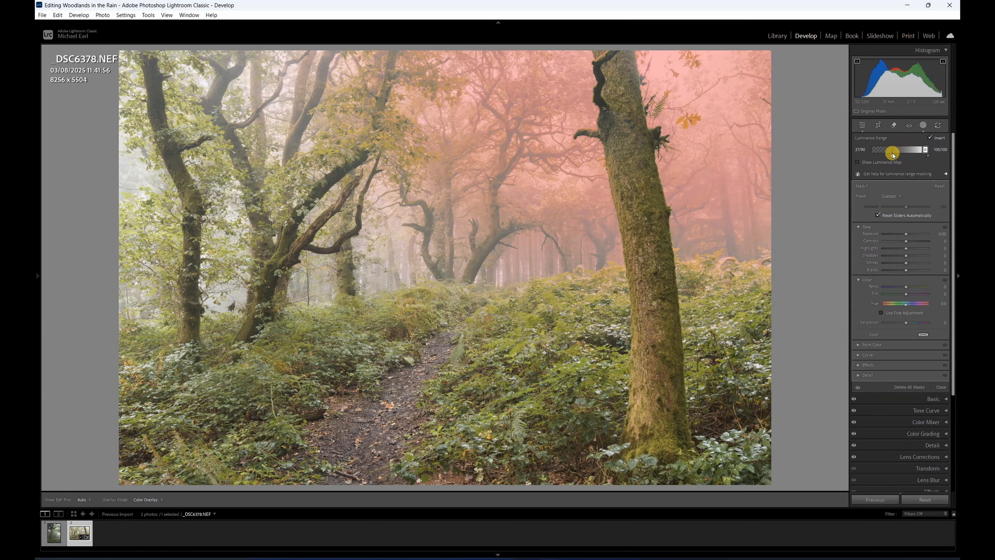
pyautogui.moveTo(921, 150); pyautogui.dragTo(911, 150)
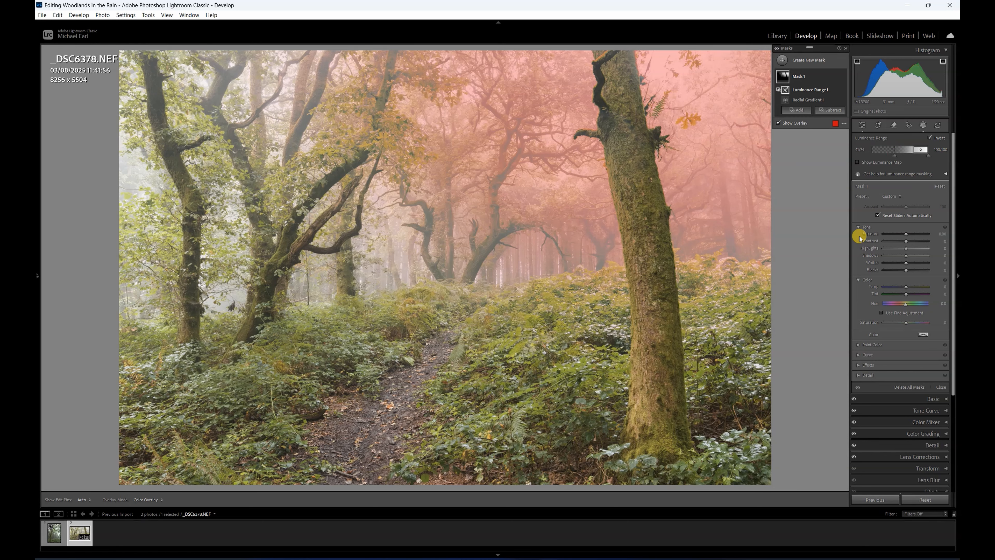
# - Set the upper-right canopy mask's contrast to 15, clarity to 17, dehaze to -7 and texture to about -19
pyautogui.moveTo(906, 243)
pyautogui.mouseDown()
pyautogui.moveTo(898, 241)
pyautogui.moveTo(913, 241)
pyautogui.mouseUp()
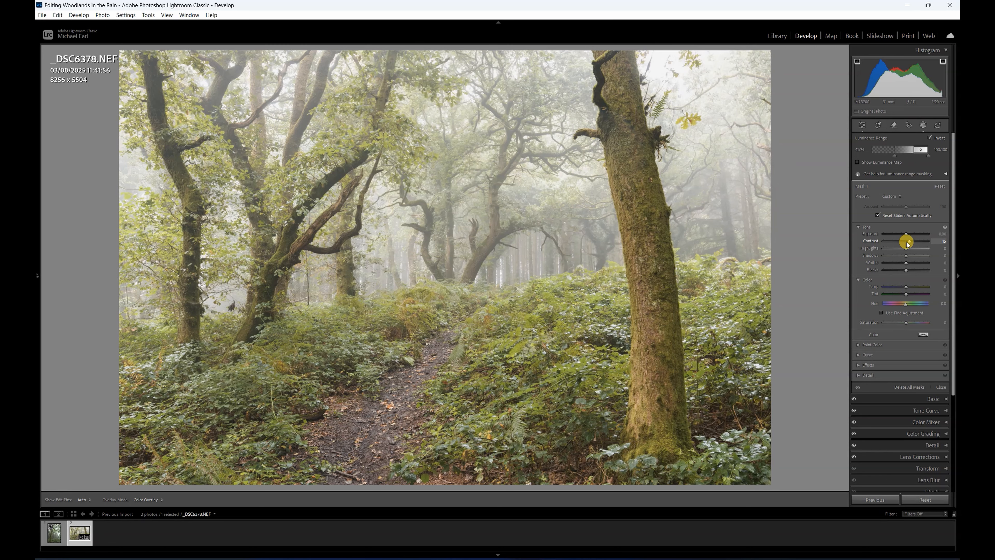
pyautogui.moveTo(907, 243); pyautogui.dragTo(907, 243)
pyautogui.click(859, 366)
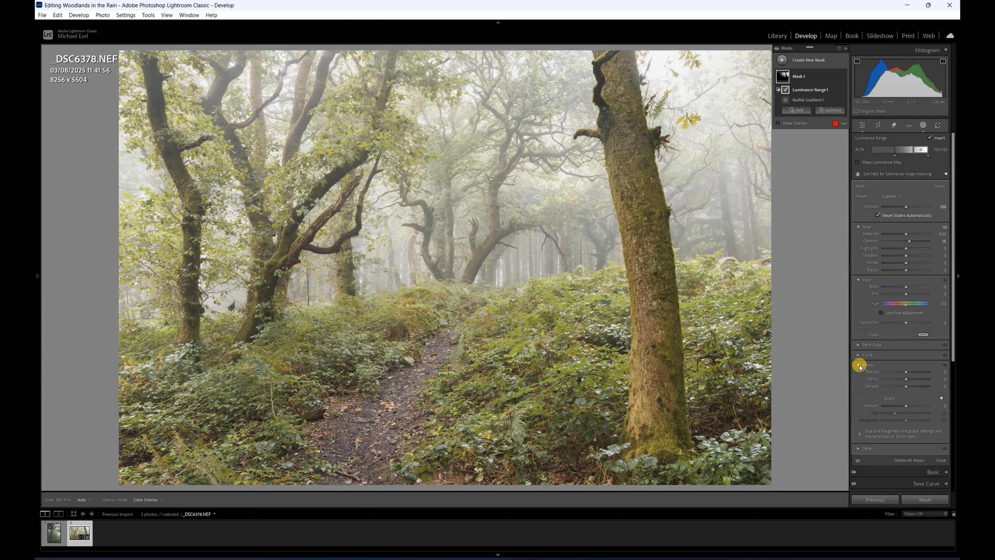
pyautogui.moveTo(906, 379); pyautogui.dragTo(905, 386)
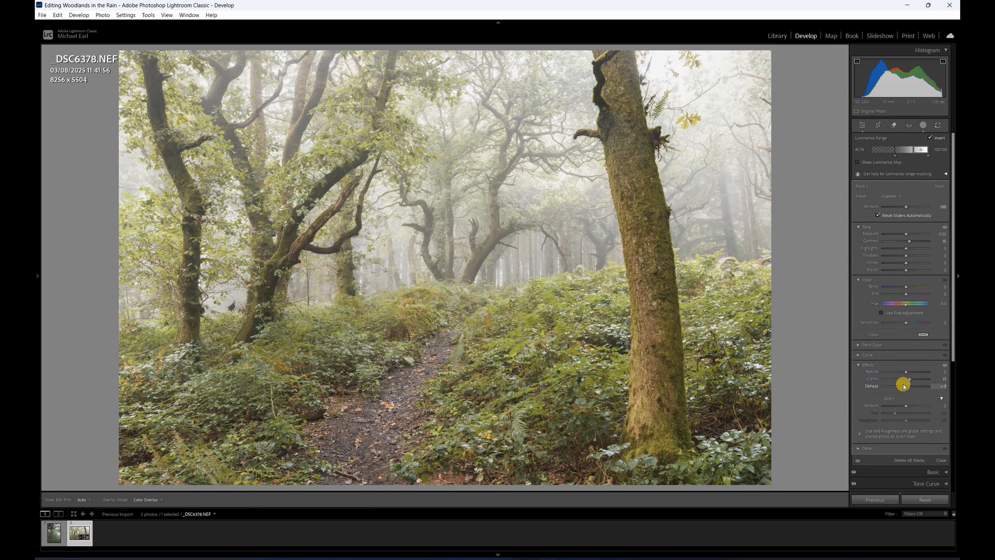
pyautogui.click(904, 385)
pyautogui.moveTo(903, 385); pyautogui.dragTo(901, 372)
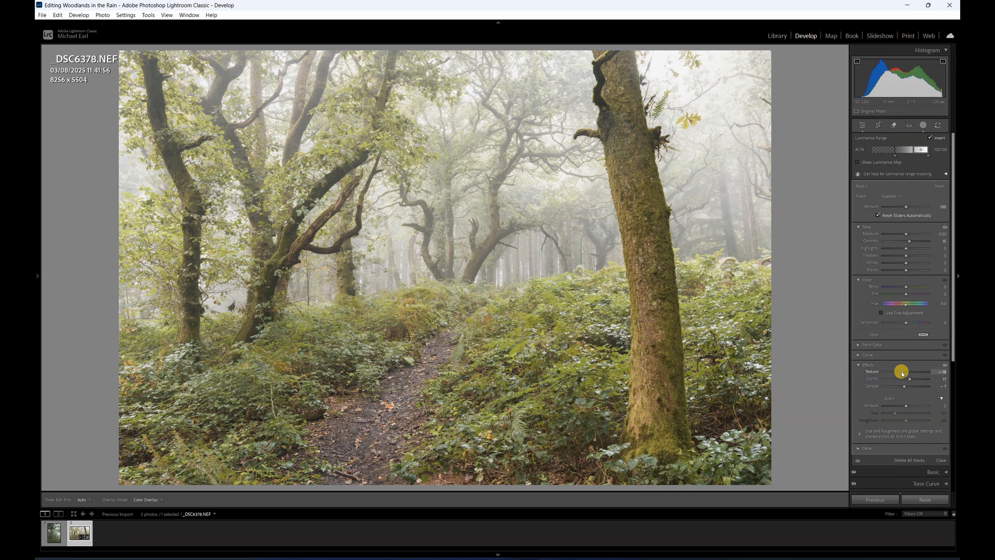
pyautogui.moveTo(900, 373); pyautogui.dragTo(901, 372)
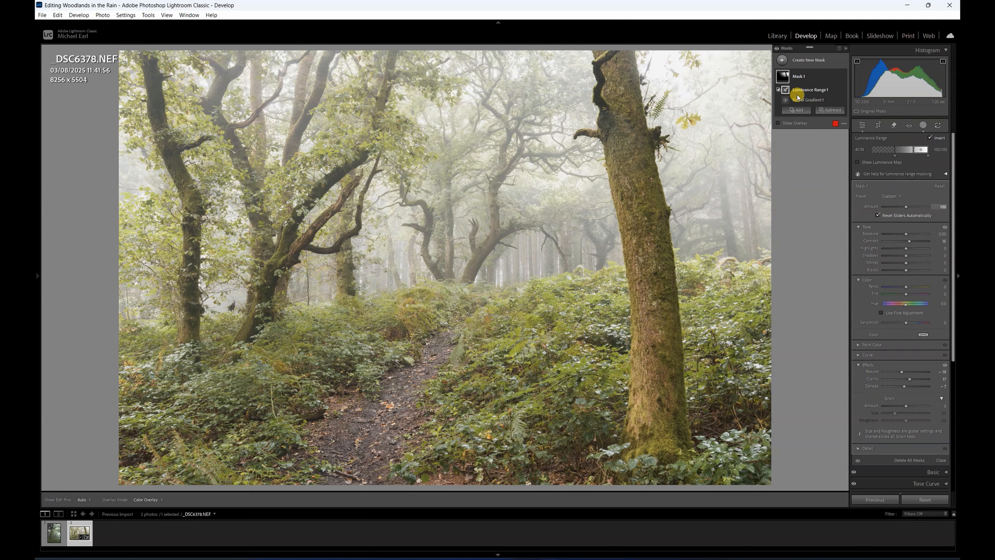
# - Compare the photo with and without the canopy mask and check the area it covers
pyautogui.click(843, 76)
pyautogui.click(843, 78)
pyautogui.click(843, 78)
pyautogui.click(843, 77)
pyautogui.click(843, 77)
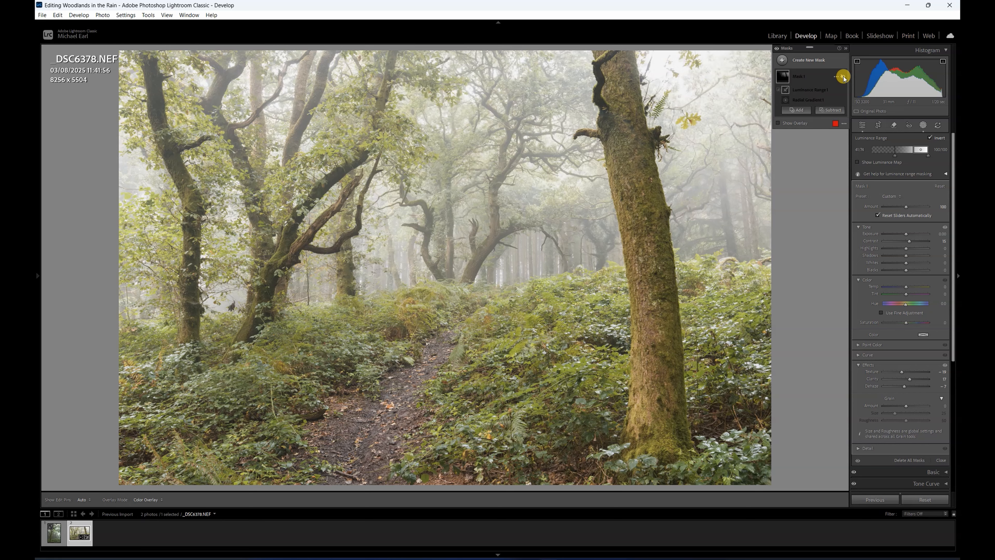
pyautogui.click(844, 77)
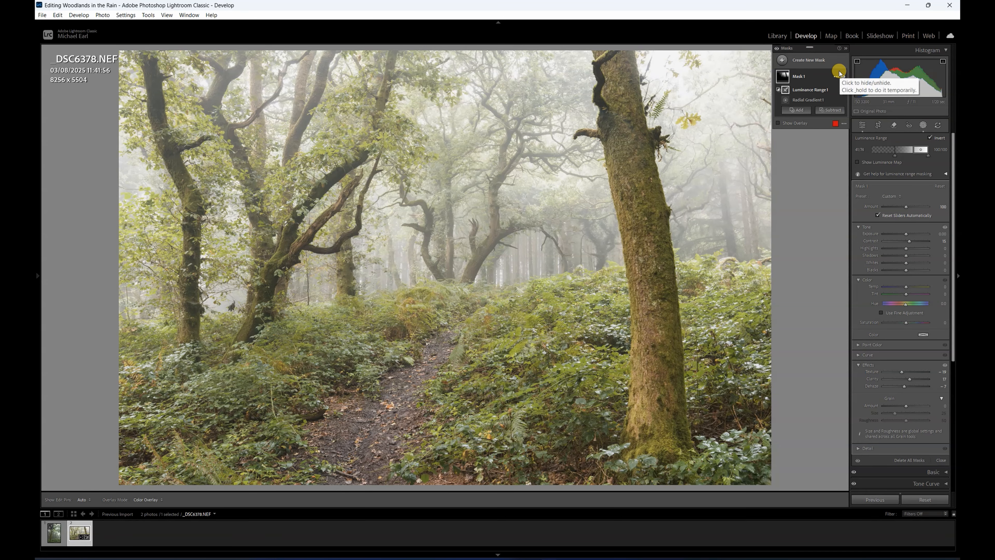
pyautogui.moveTo(785, 73)
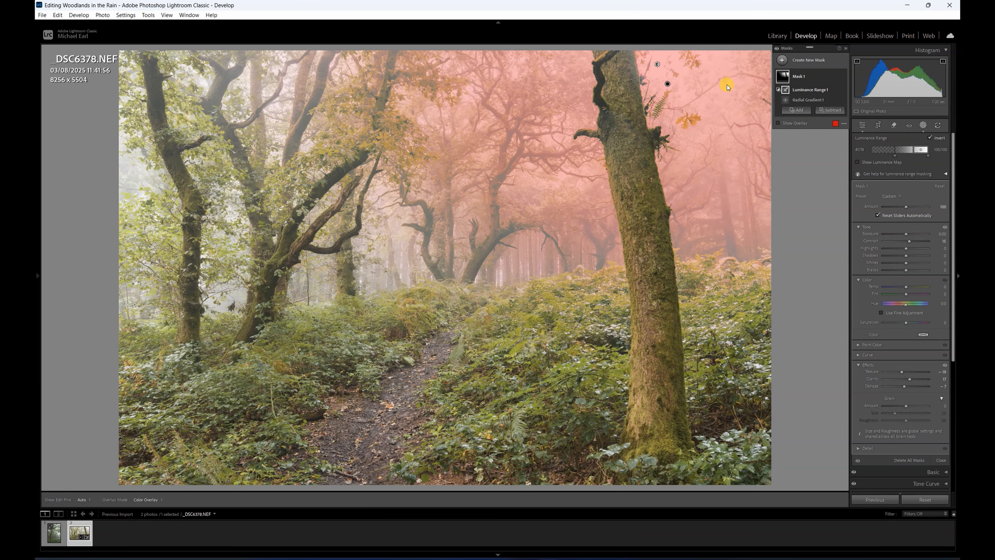
# - Add a second large radial gradient mask over the trees at the photo's upper left and stretch it down to the undergrowth
pyautogui.click(781, 61)
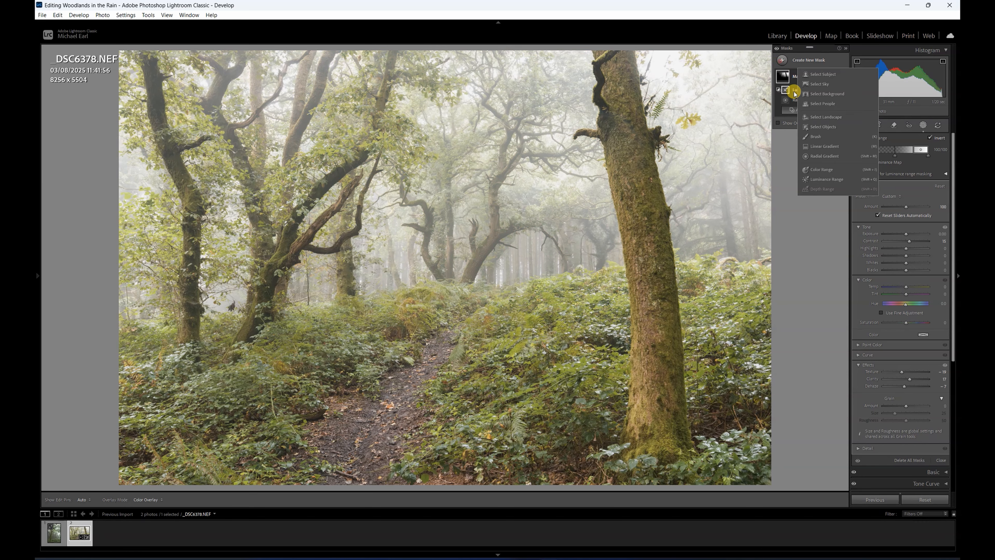
pyautogui.click(820, 156)
pyautogui.hotkey('shift', 'm')
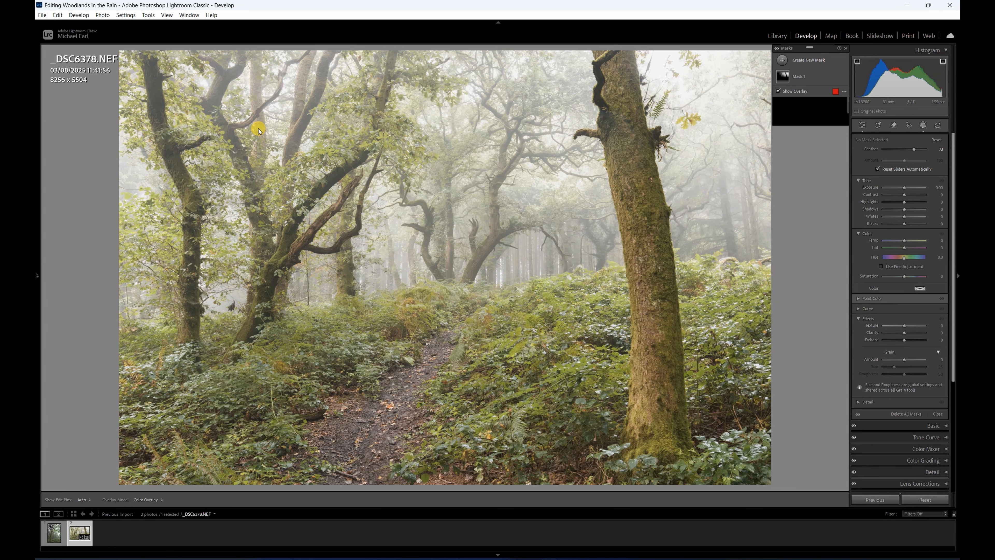
pyautogui.moveTo(260, 133)
pyautogui.mouseDown()
pyautogui.moveTo(431, 280)
pyautogui.moveTo(527, 317)
pyautogui.moveTo(611, 325)
pyautogui.mouseUp()
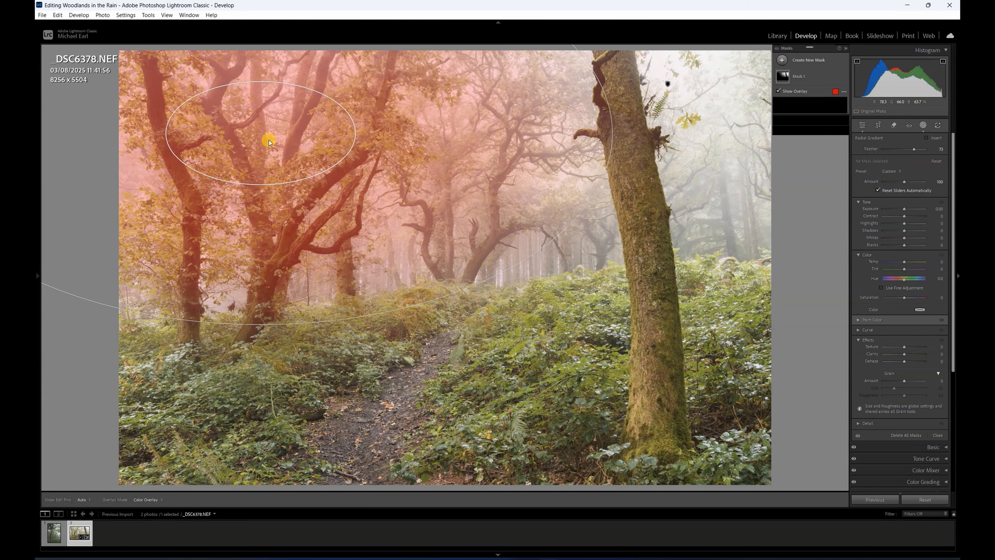
pyautogui.moveTo(244, 127); pyautogui.dragTo(235, 113)
pyautogui.moveTo(247, 302); pyautogui.dragTo(248, 360)
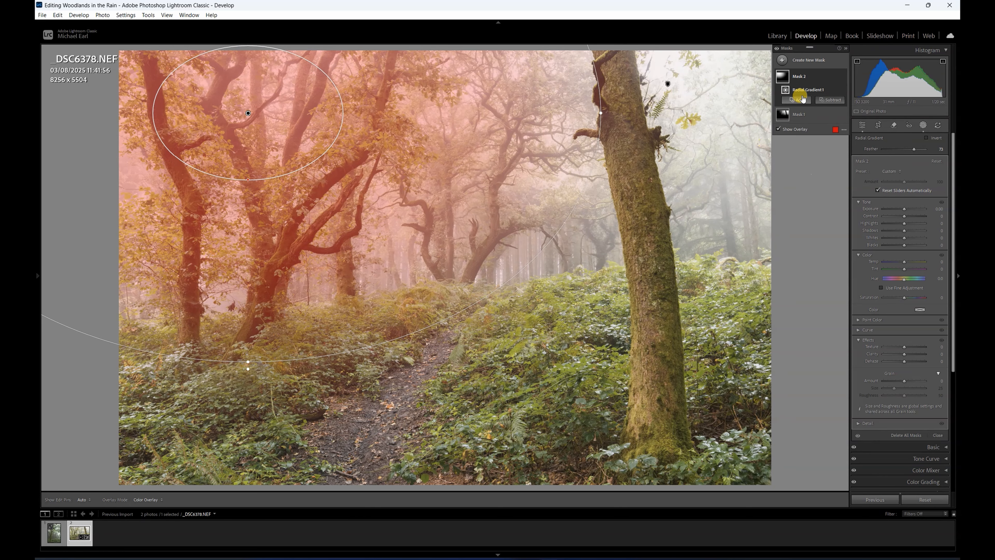
# - Intersect the upper-left tree mask with a luminance range sampled from the bright mist between the branches and adjust the range limits
pyautogui.rightClick(834, 77)
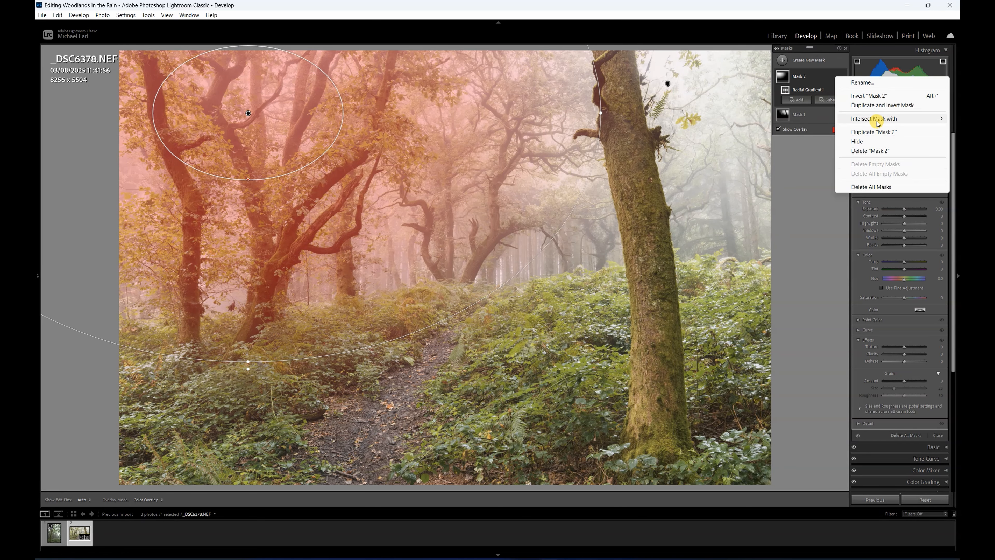
pyautogui.moveTo(877, 123)
pyautogui.click(791, 216)
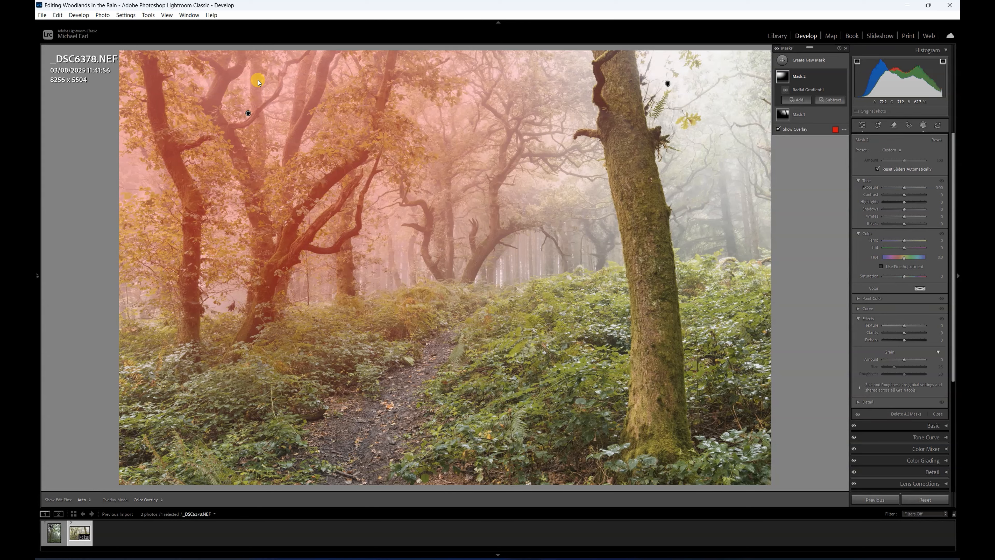
pyautogui.click(205, 83)
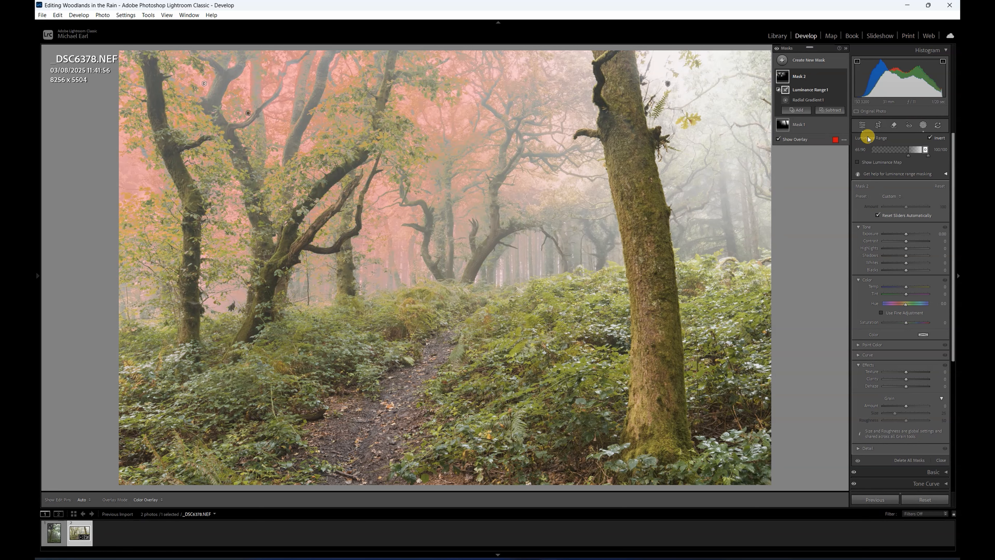
pyautogui.moveTo(908, 155); pyautogui.dragTo(911, 152)
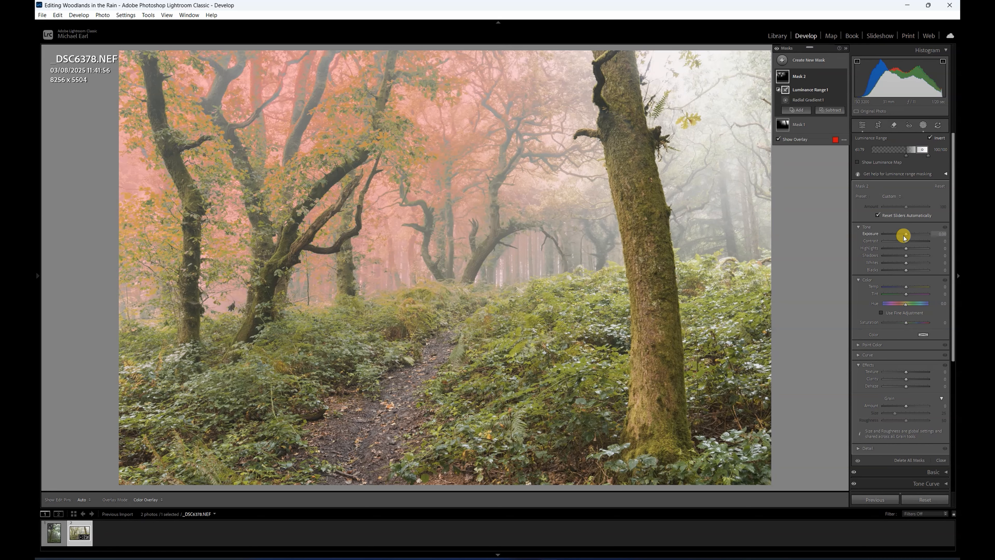
# - Set the upper-left tree mask's contrast to 20, texture to about -19, clarity to 17 and dehaze to about 9
pyautogui.moveTo(906, 241)
pyautogui.mouseDown()
pyautogui.moveTo(915, 243)
pyautogui.moveTo(895, 241)
pyautogui.moveTo(911, 242)
pyautogui.mouseUp()
pyautogui.moveTo(905, 379); pyautogui.dragTo(909, 388)
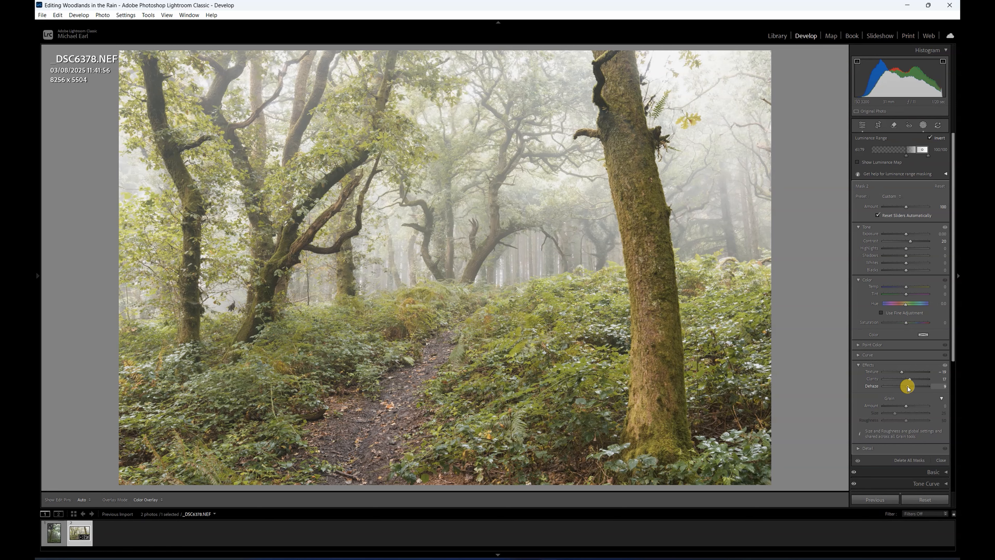
pyautogui.moveTo(907, 387); pyautogui.dragTo(908, 387)
# - Compare the photo with all masks switched off and on
pyautogui.click(815, 58)
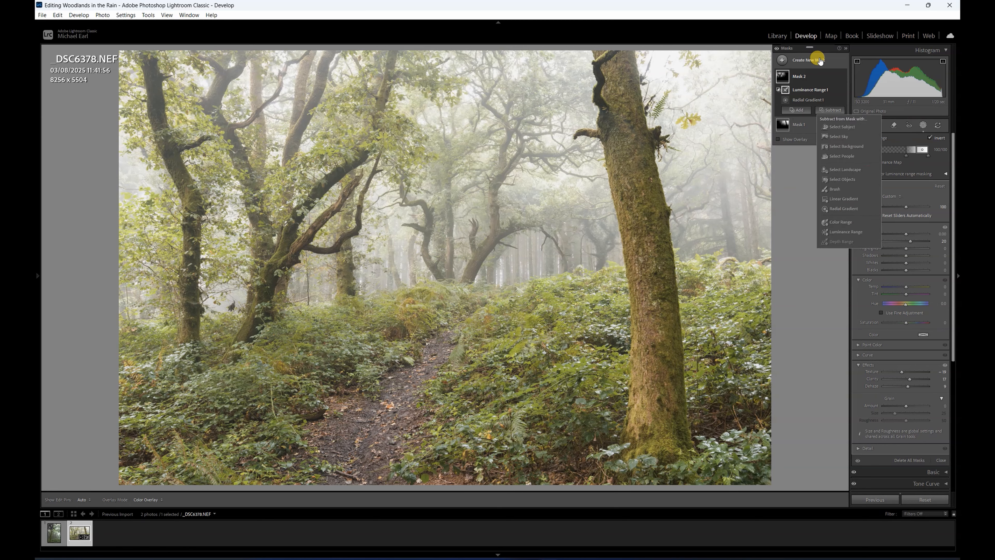
pyautogui.click(776, 52)
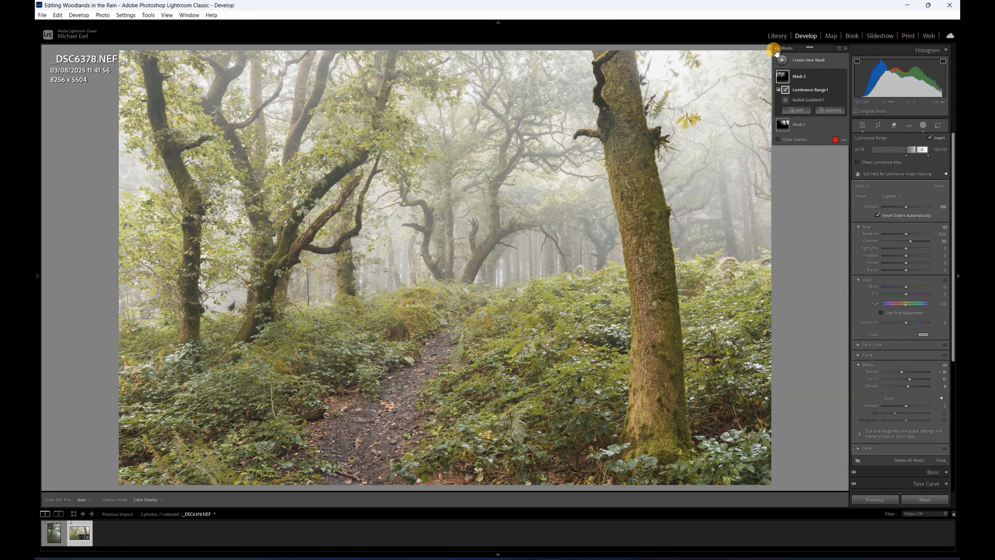
pyautogui.click(776, 50)
pyautogui.click(776, 51)
pyautogui.click(776, 50)
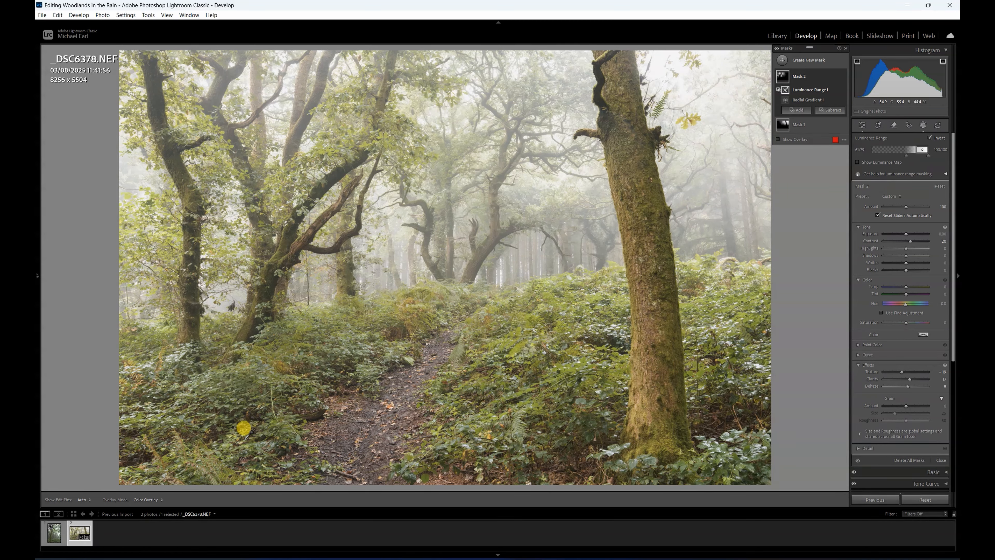
# - Add a tilted linear gradient mask rising from the photo's lower-left corner over the undergrowth and path, and adjust its placement
pyautogui.click(783, 62)
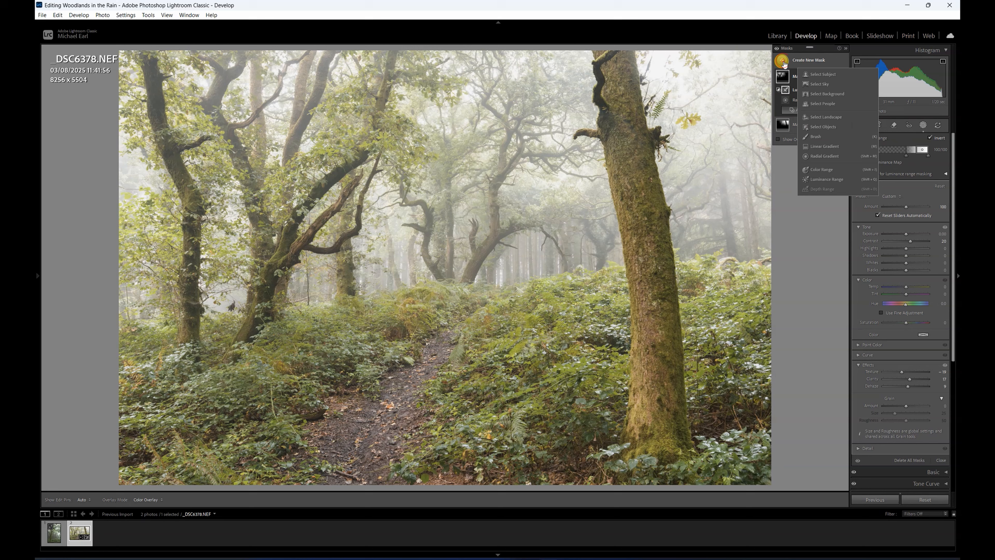
pyautogui.click(831, 149)
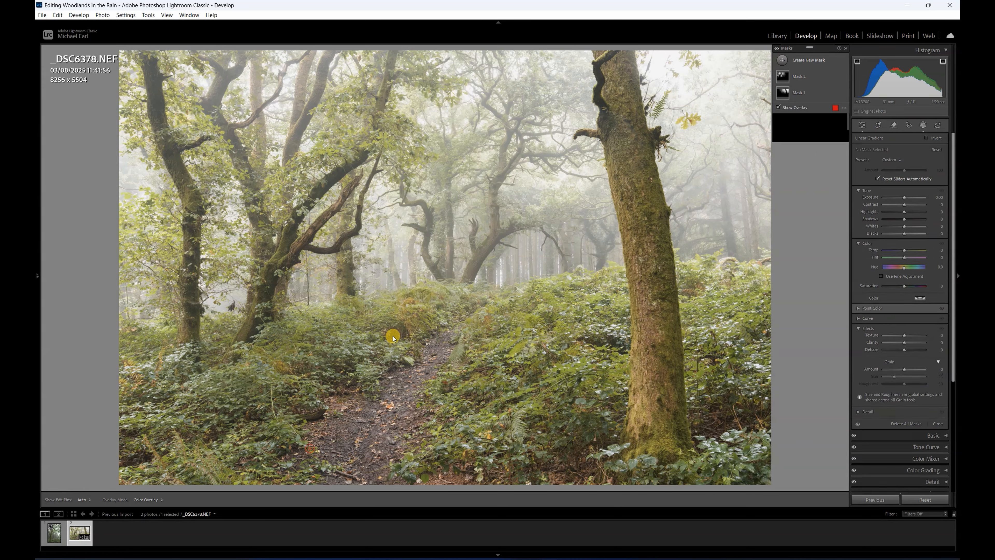
pyautogui.moveTo(310, 445); pyautogui.dragTo(400, 194)
pyautogui.moveTo(354, 323); pyautogui.dragTo(348, 389)
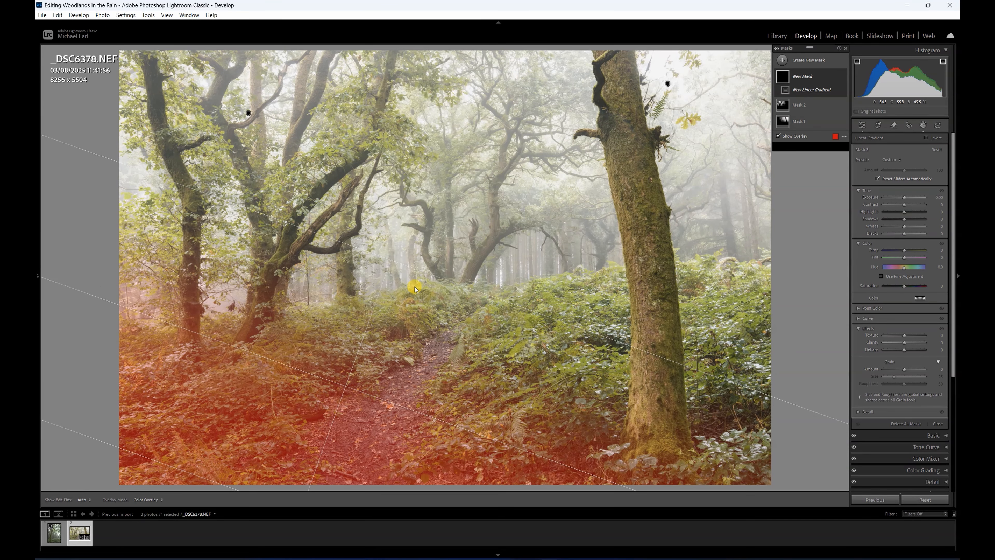
pyautogui.moveTo(395, 250)
pyautogui.mouseDown()
pyautogui.moveTo(382, 225)
pyautogui.moveTo(391, 235)
pyautogui.mouseUp()
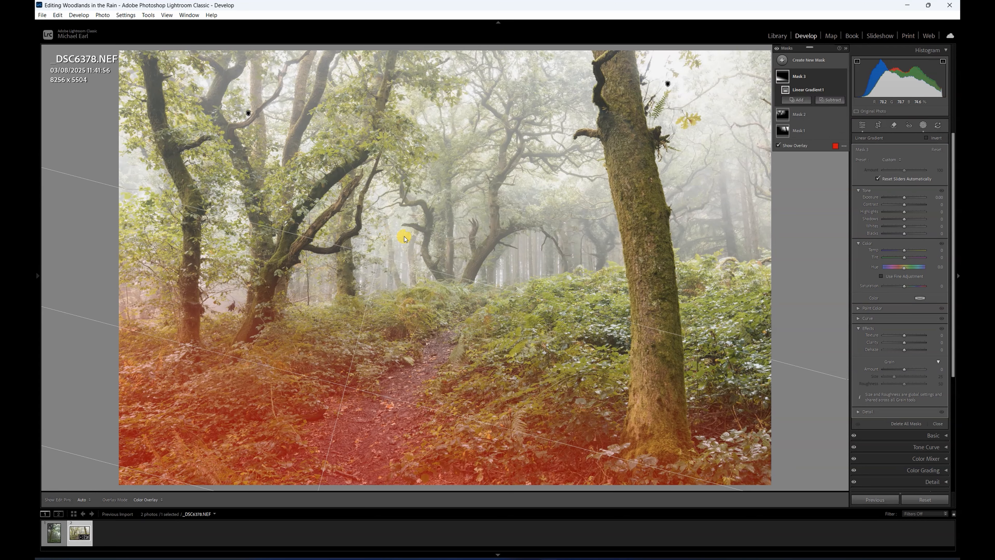
# - Set the foreground gradient's exposure to -0.49, contrast to about 33 and highlights to 12, and shift the gradient slightly lower
pyautogui.moveTo(904, 197)
pyautogui.mouseDown()
pyautogui.moveTo(917, 206)
pyautogui.moveTo(906, 213)
pyautogui.mouseUp()
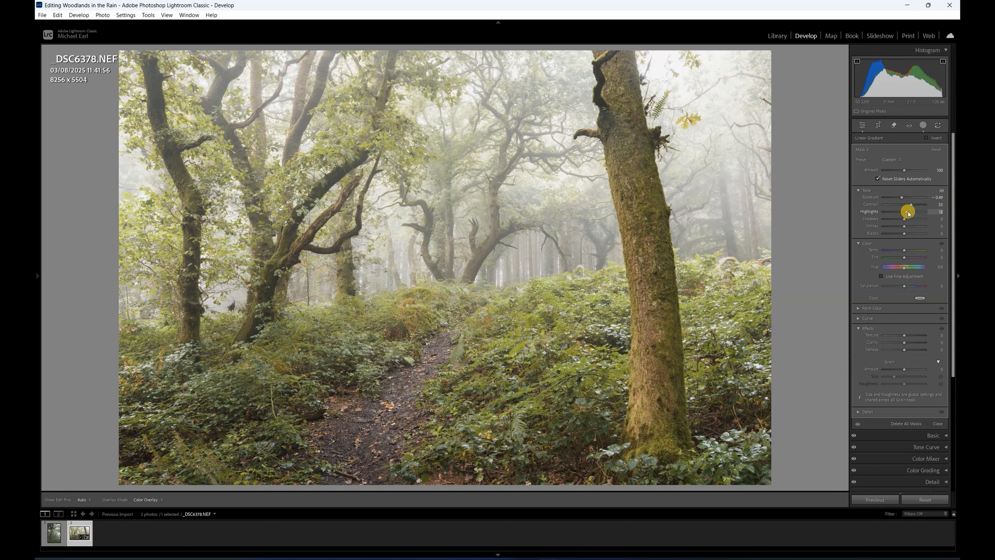
pyautogui.moveTo(908, 213); pyautogui.dragTo(907, 213)
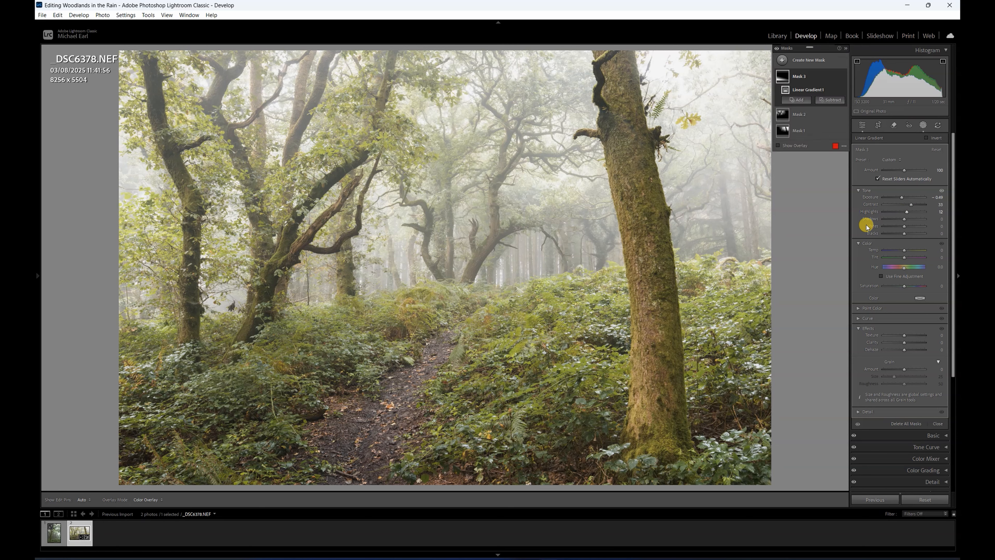
pyautogui.moveTo(345, 388); pyautogui.dragTo(340, 410)
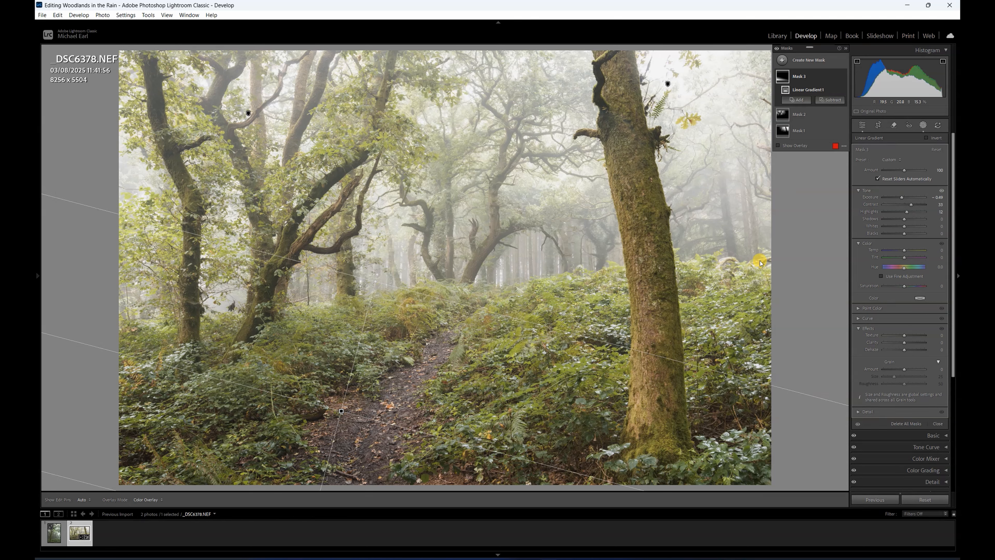
# - Set the foreground gradient's shadows to about -28, whites to 14, blacks to -16 and exposure to -0.21, and shift the gradient slightly lower
pyautogui.moveTo(904, 218)
pyautogui.mouseDown()
pyautogui.moveTo(894, 220)
pyautogui.moveTo(912, 227)
pyautogui.mouseUp()
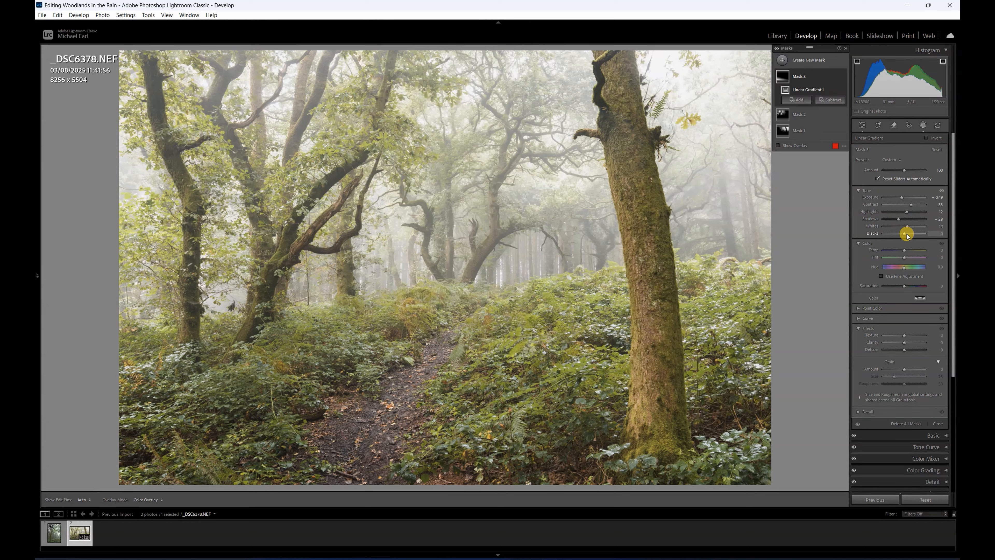
pyautogui.moveTo(904, 234); pyautogui.dragTo(880, 233)
pyautogui.moveTo(902, 198); pyautogui.dragTo(903, 197)
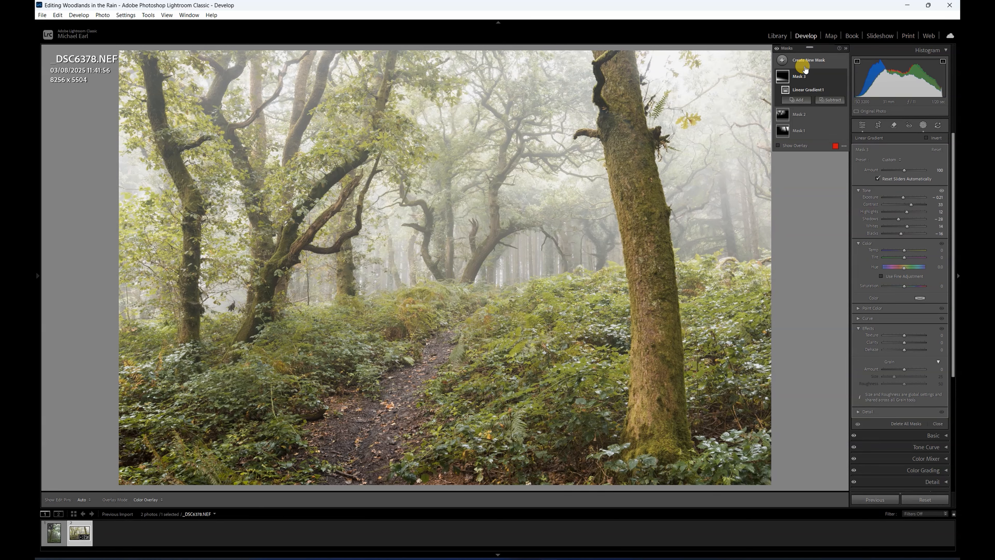
pyautogui.click(843, 78)
pyautogui.click(843, 78)
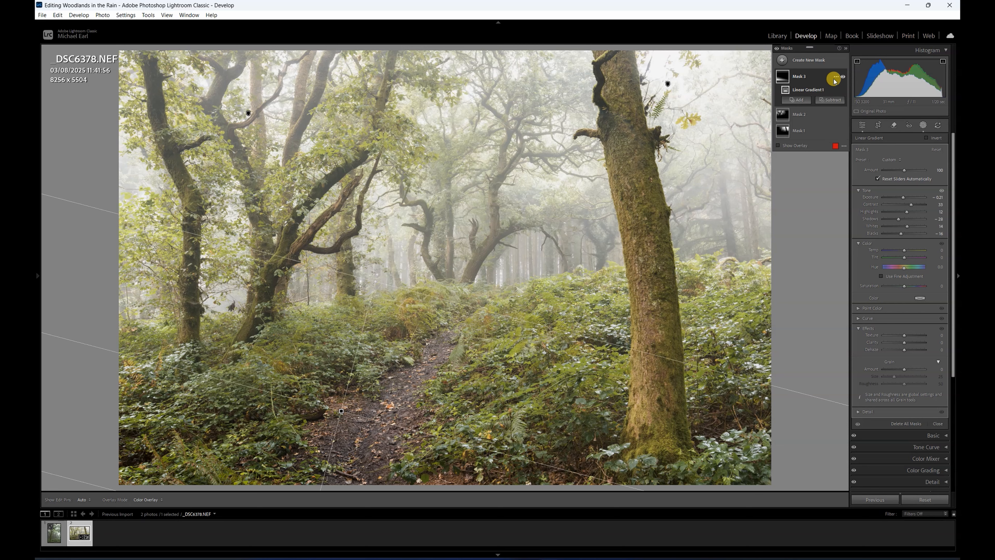
pyautogui.moveTo(342, 412); pyautogui.dragTo(336, 422)
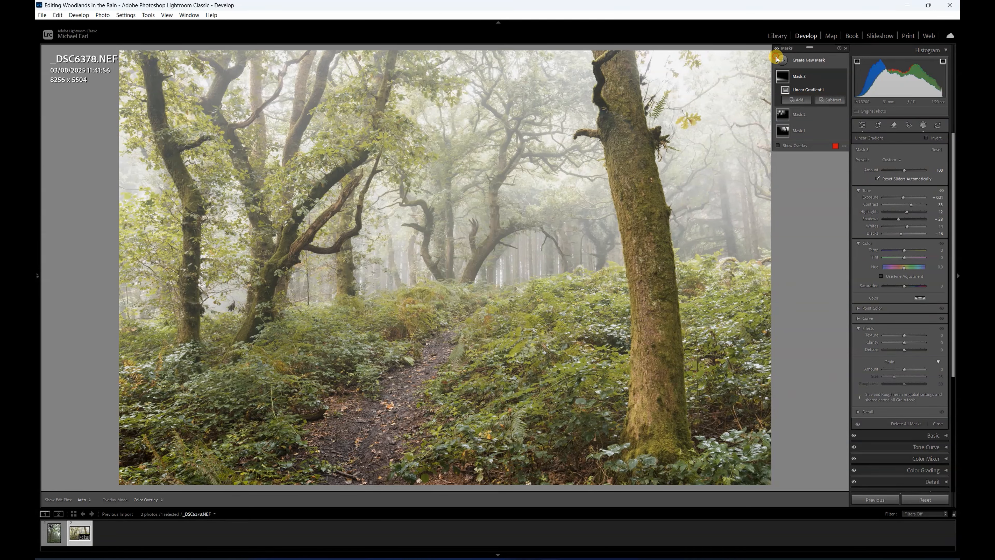
# - Add a landscape mask that selects only the natural ground of the woodland path
pyautogui.click(790, 62)
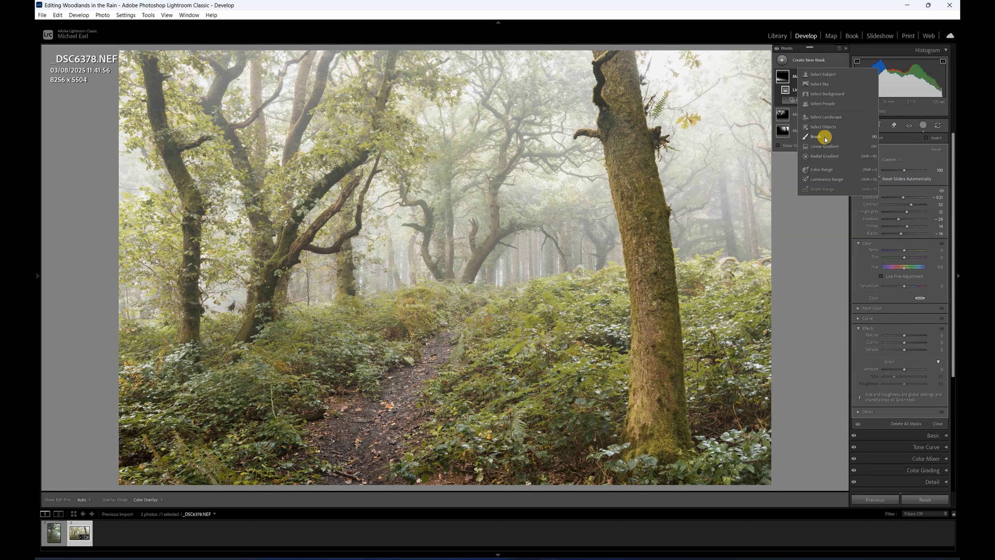
pyautogui.click(821, 117)
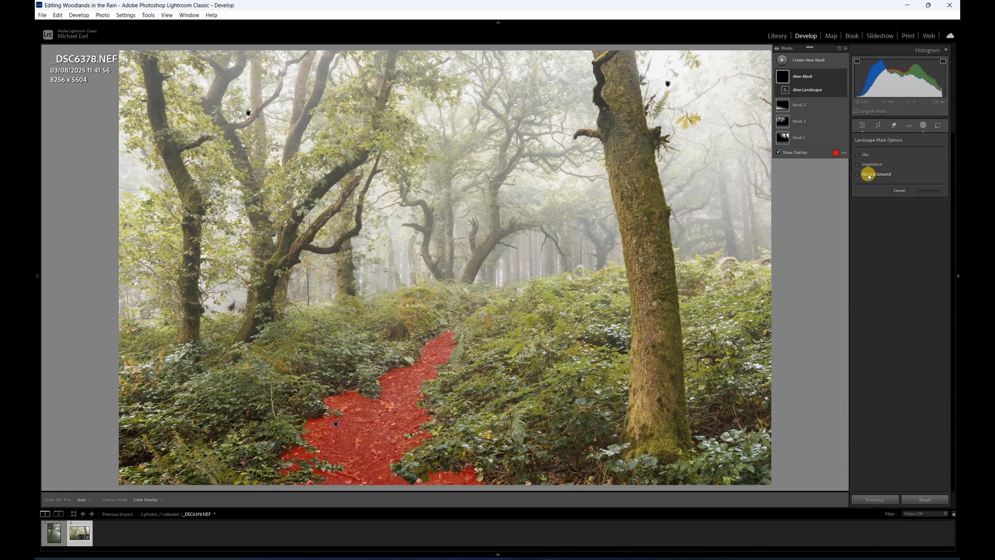
pyautogui.click(924, 191)
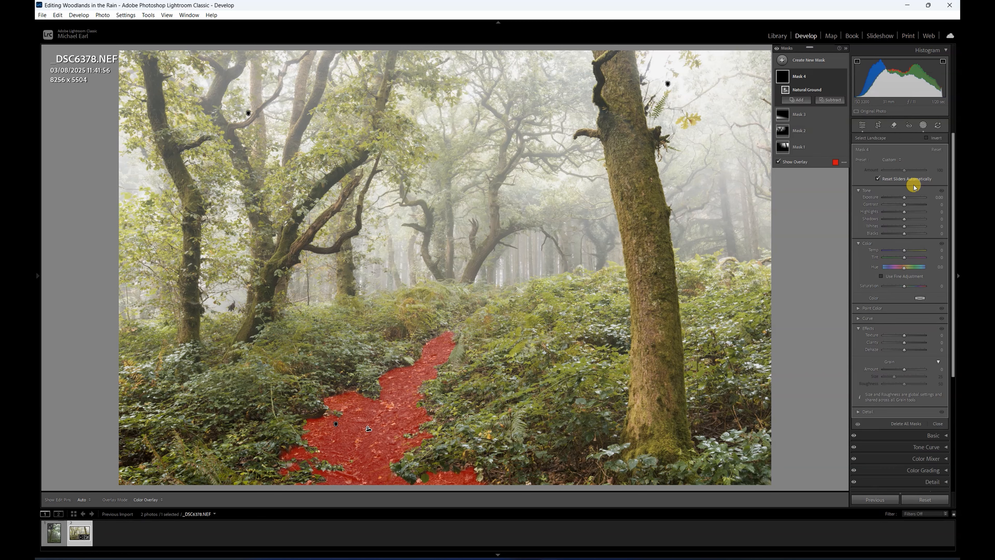
# - Set the path mask's exposure to 0.14, contrast to 20, highlights to about 33, shadows to 12, whites to 9 and blacks to -14, and compare its effect
pyautogui.moveTo(904, 197); pyautogui.dragTo(904, 227)
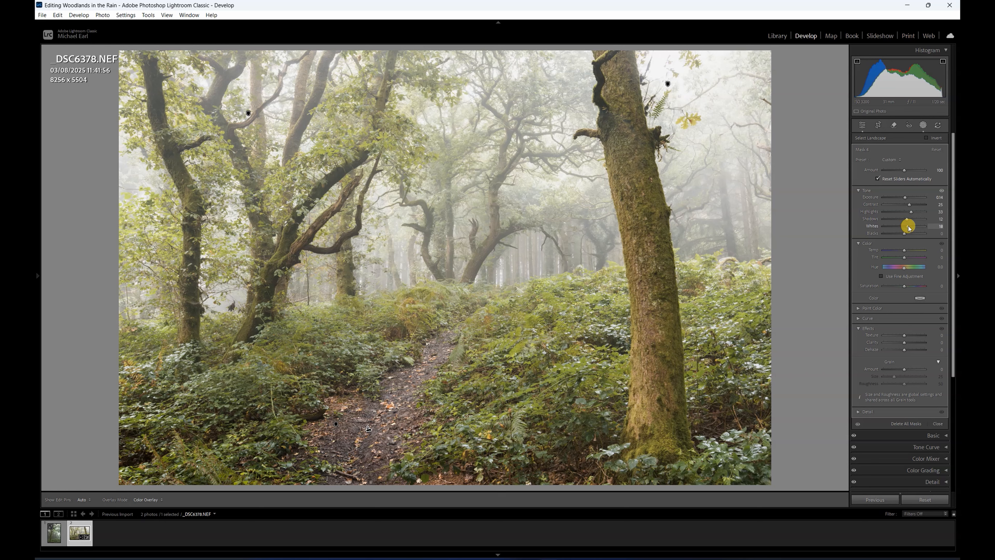
pyautogui.moveTo(903, 234); pyautogui.dragTo(899, 234)
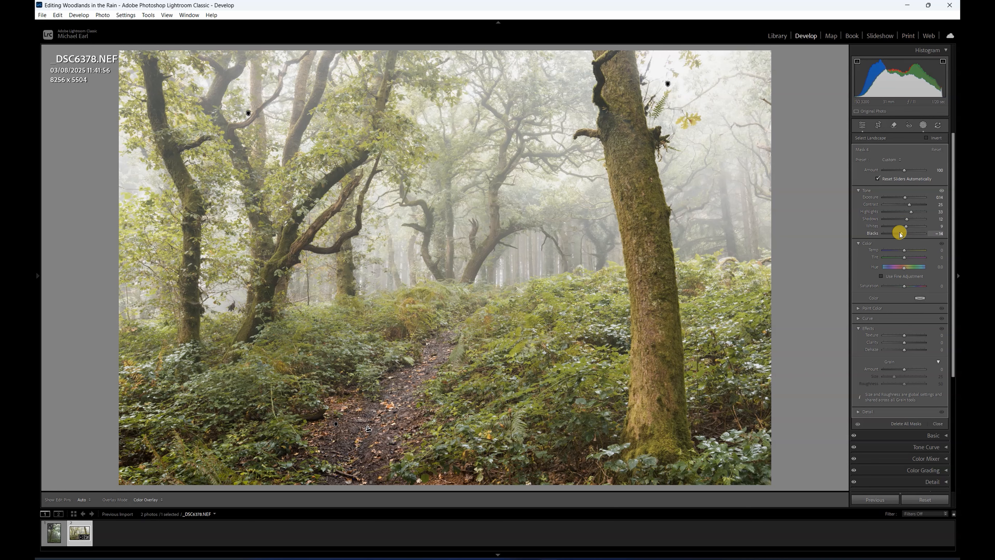
pyautogui.click(842, 77)
pyautogui.click(843, 77)
pyautogui.click(842, 77)
pyautogui.click(843, 77)
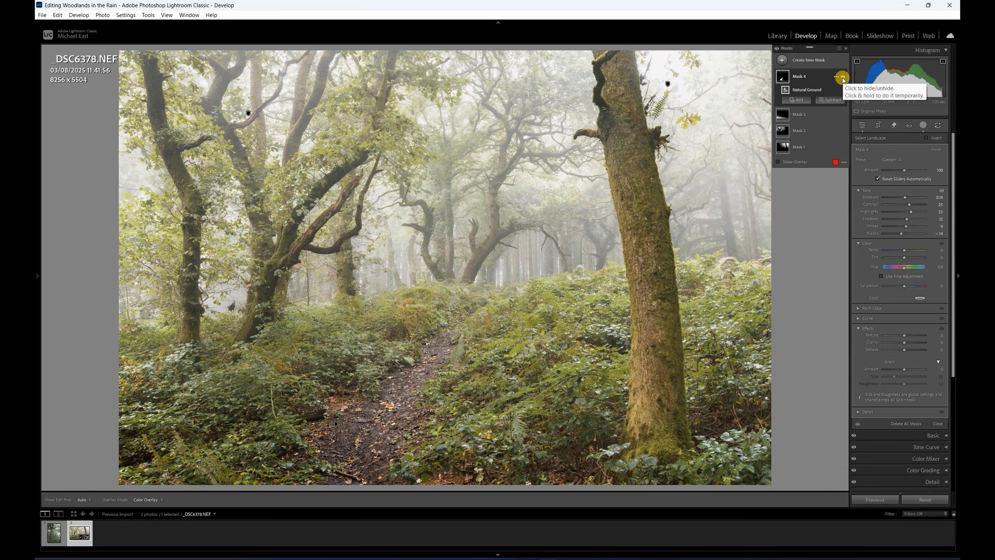
pyautogui.click(843, 77)
pyautogui.click(842, 77)
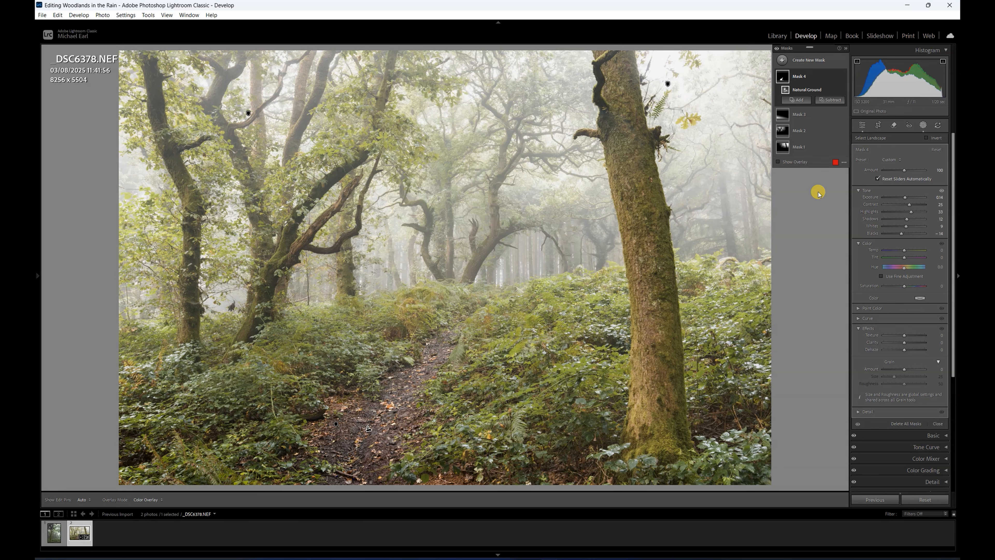
# - Set the path mask's texture to about 19, clarity to 14 and dehaze to -4, and check the mask off and on
pyautogui.moveTo(903, 344)
pyautogui.mouseDown()
pyautogui.moveTo(908, 335)
pyautogui.moveTo(902, 351)
pyautogui.mouseUp()
pyautogui.click(842, 77)
pyautogui.click(842, 77)
# - Add an object mask over the large foreground tree trunk using the rectangle selection mode
pyautogui.click(782, 60)
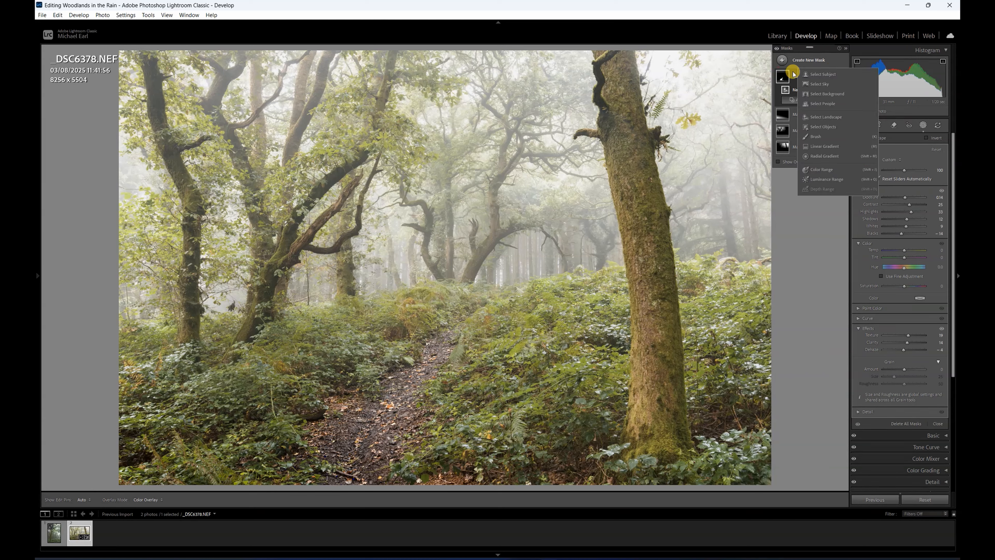
pyautogui.click(823, 127)
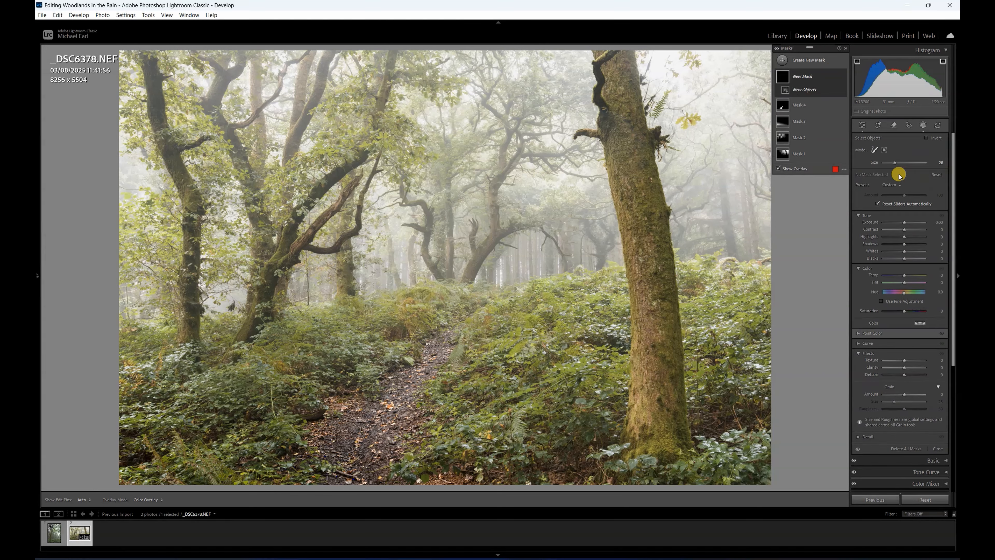
pyautogui.click(884, 152)
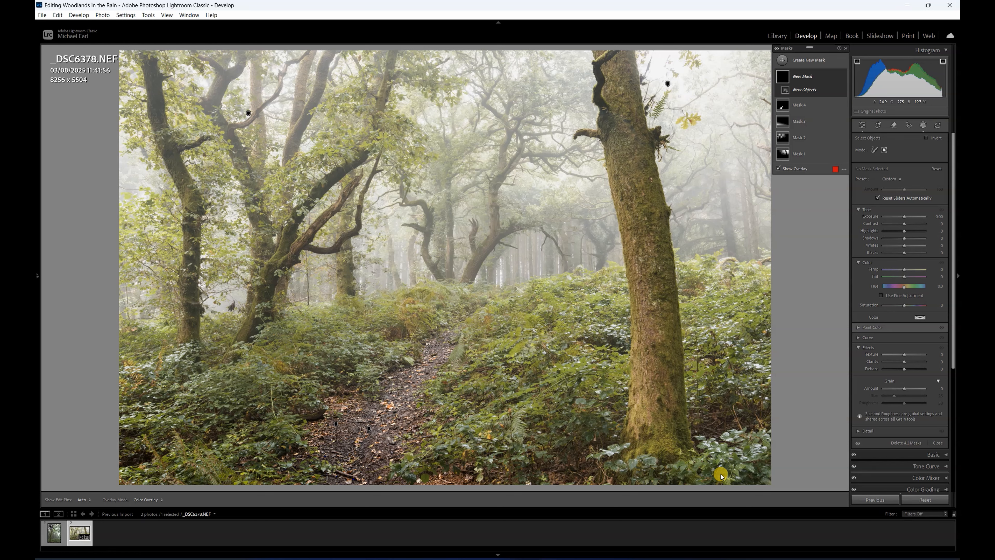
pyautogui.moveTo(722, 475); pyautogui.dragTo(550, 48)
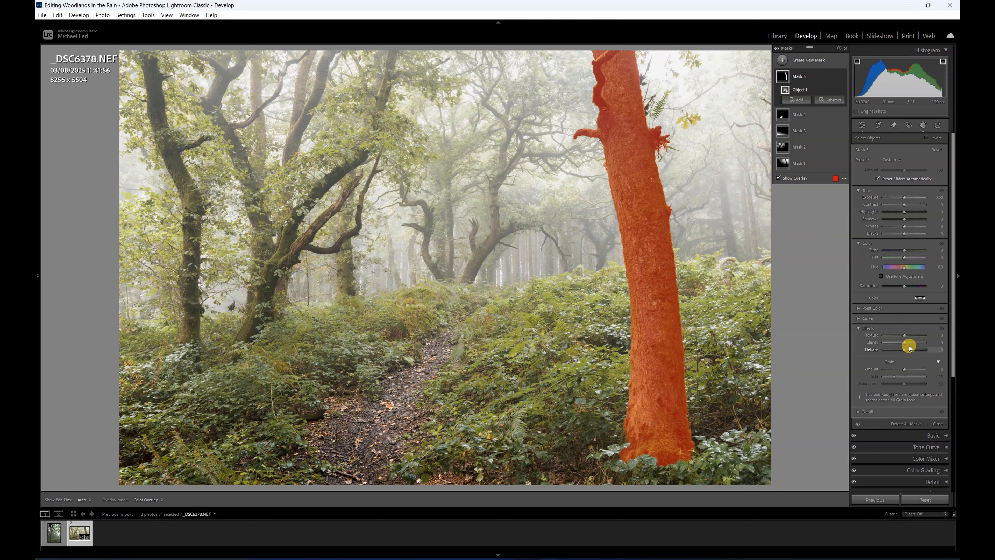
# - Set the trunk mask's clarity to 16 and texture to 14
pyautogui.moveTo(904, 343); pyautogui.dragTo(910, 344)
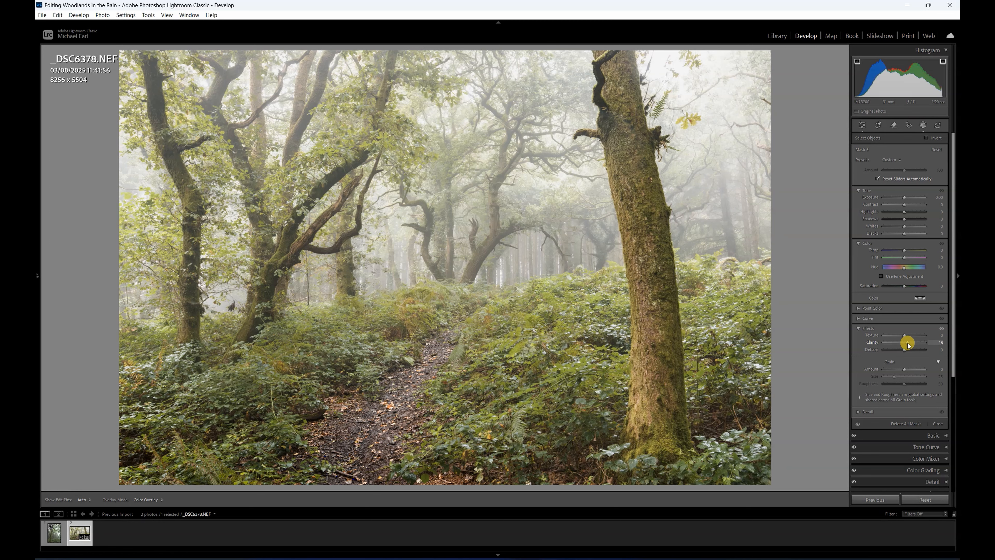
pyautogui.moveTo(908, 344); pyautogui.dragTo(908, 336)
pyautogui.click(904, 349)
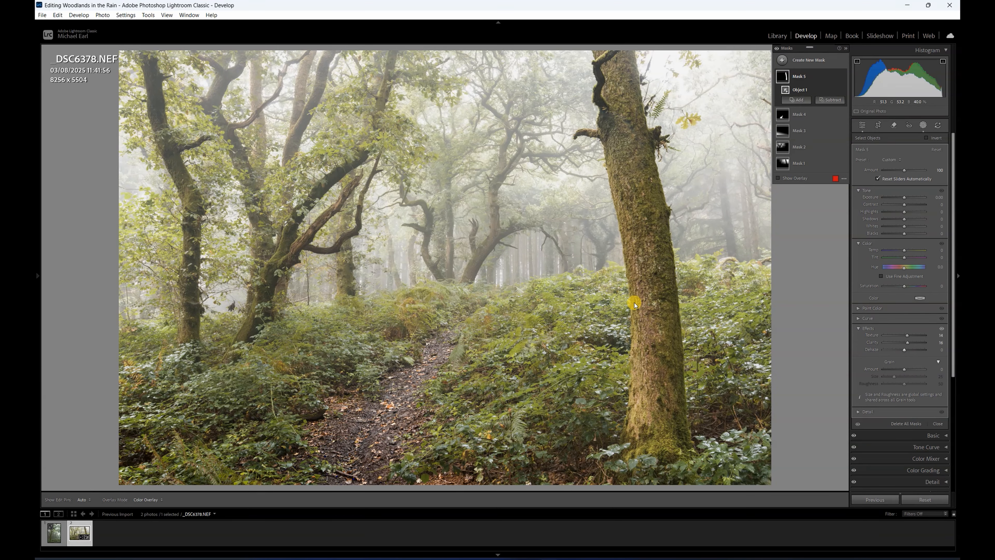
# - Examine the bark of the large trunk close up with its mask switched off and on
pyautogui.hotkey('ctrl', '=')
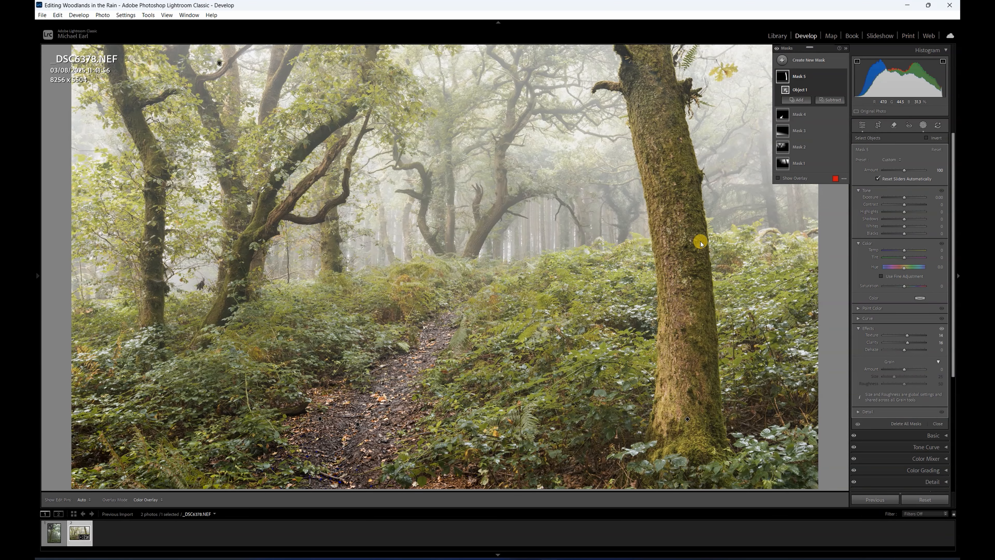
pyautogui.hotkey('ctrl', '=')
pyautogui.hotkey('ctrl', '=')
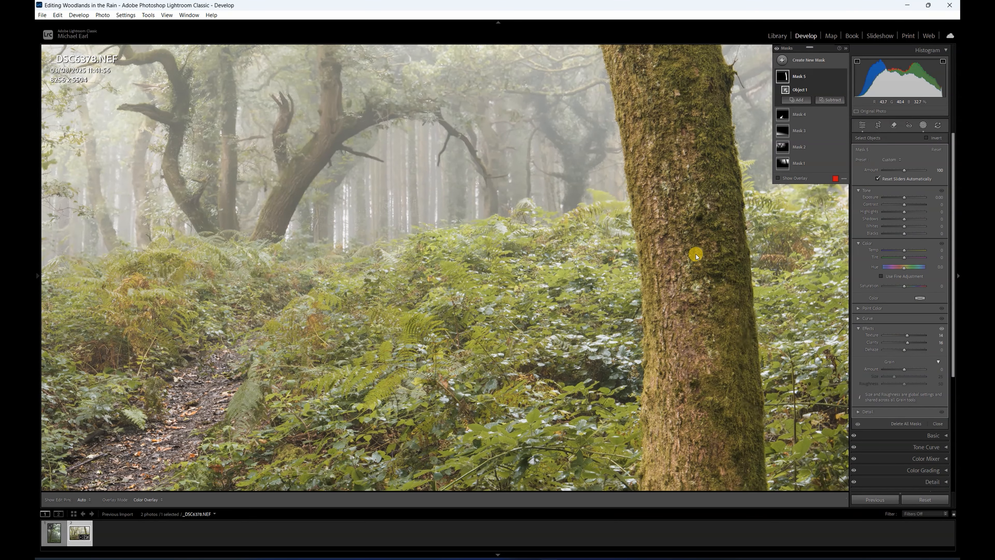
pyautogui.moveTo(684, 256); pyautogui.dragTo(584, 322)
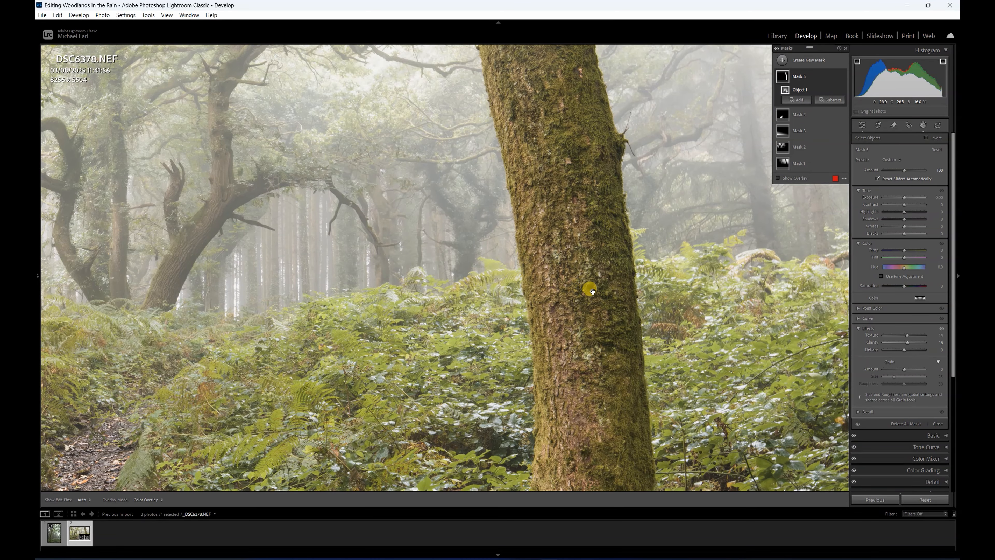
pyautogui.moveTo(793, 82)
pyautogui.click(843, 78)
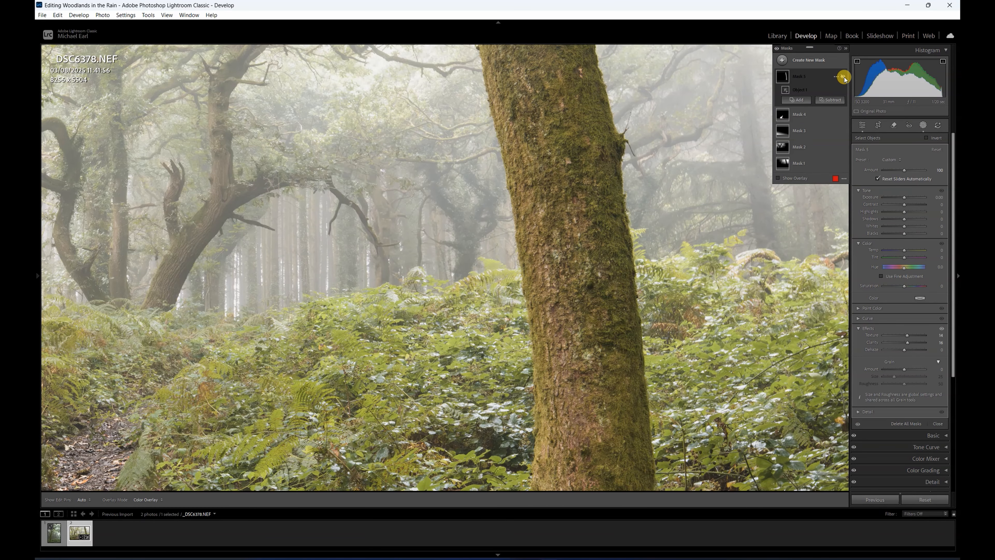
pyautogui.click(843, 77)
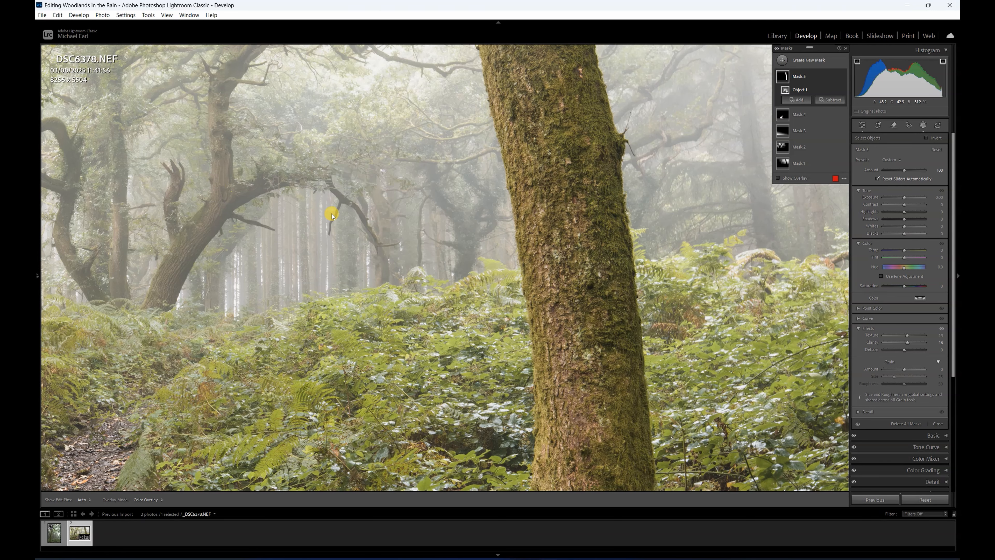
pyautogui.press('z')
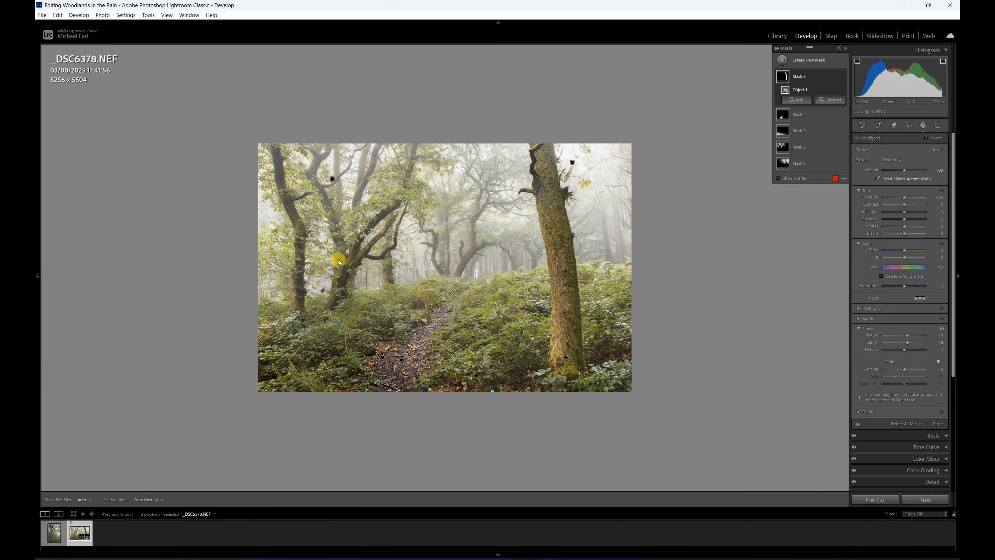
pyautogui.press('z')
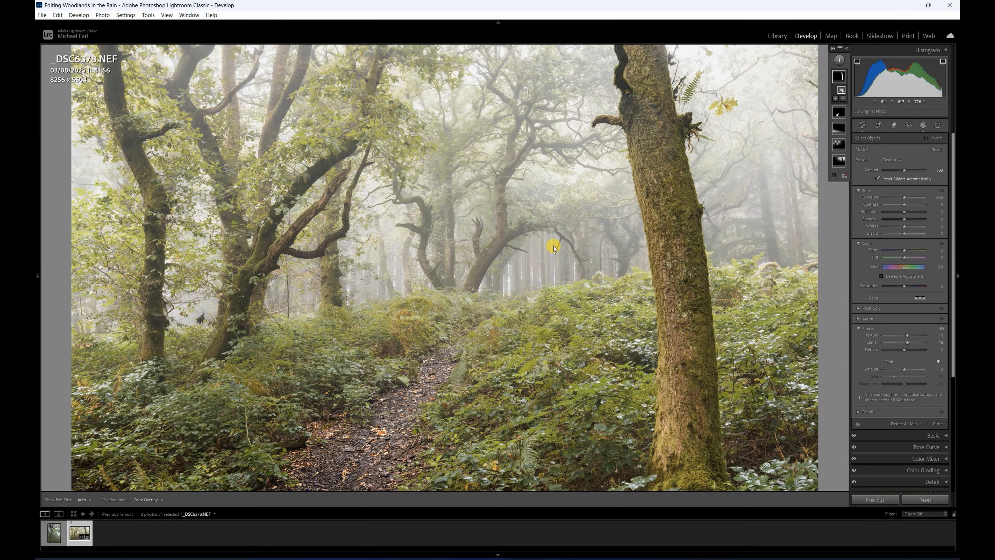
# - Compare the before and after versions side by side across the trunk, path and misty trees, and return to the single view
pyautogui.press('y')
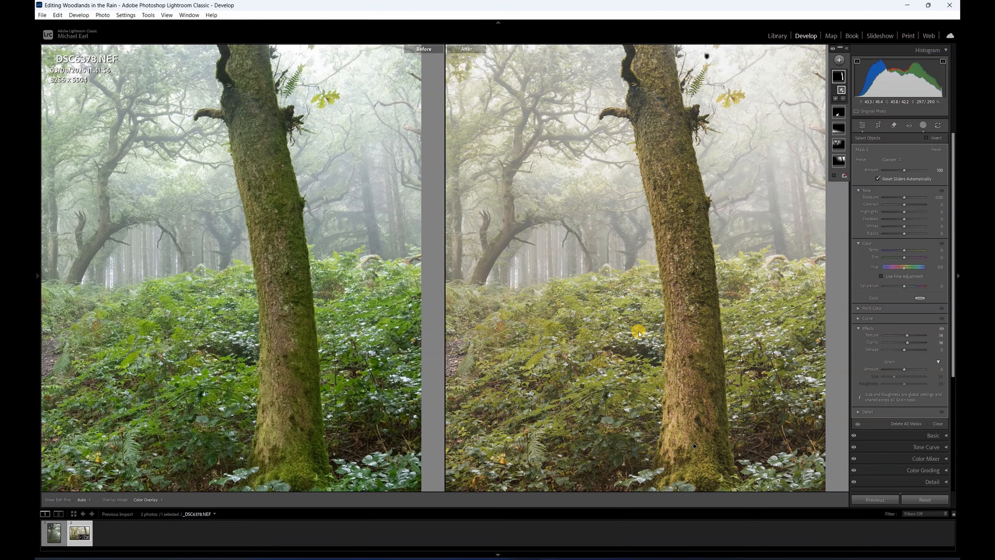
pyautogui.moveTo(620, 292); pyautogui.dragTo(734, 348)
pyautogui.moveTo(613, 352); pyautogui.dragTo(695, 278)
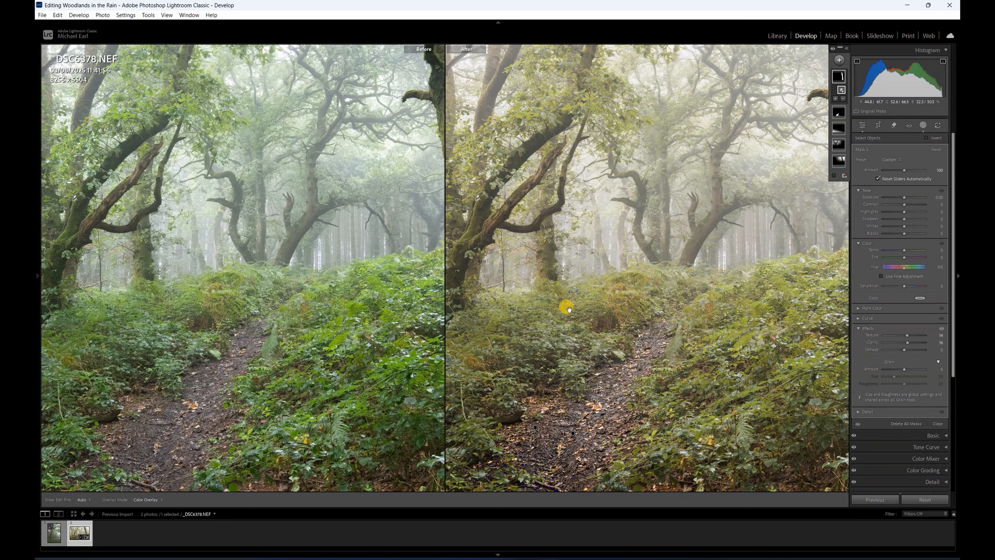
pyautogui.click(543, 358)
pyautogui.moveTo(551, 333); pyautogui.dragTo(723, 250)
pyautogui.click(683, 270)
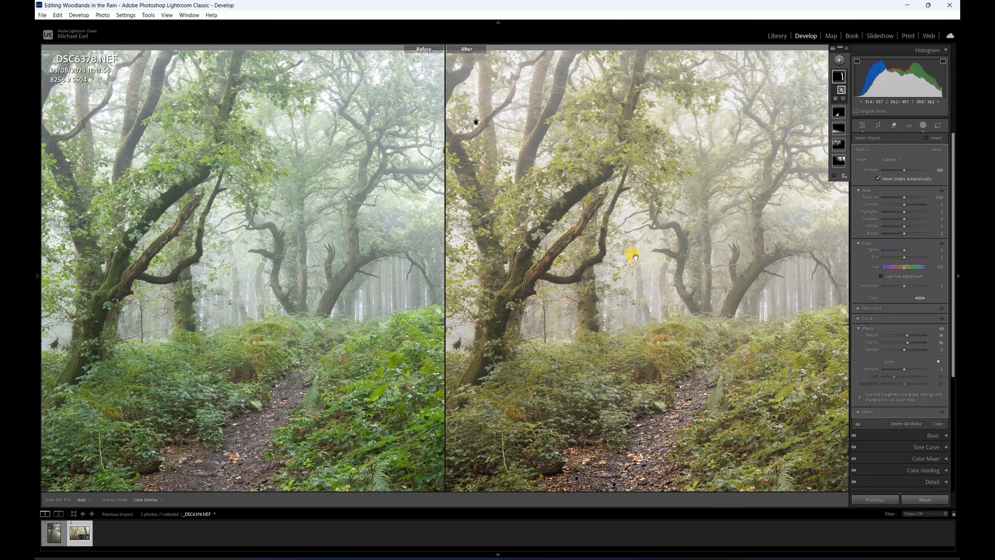
pyautogui.click(716, 258)
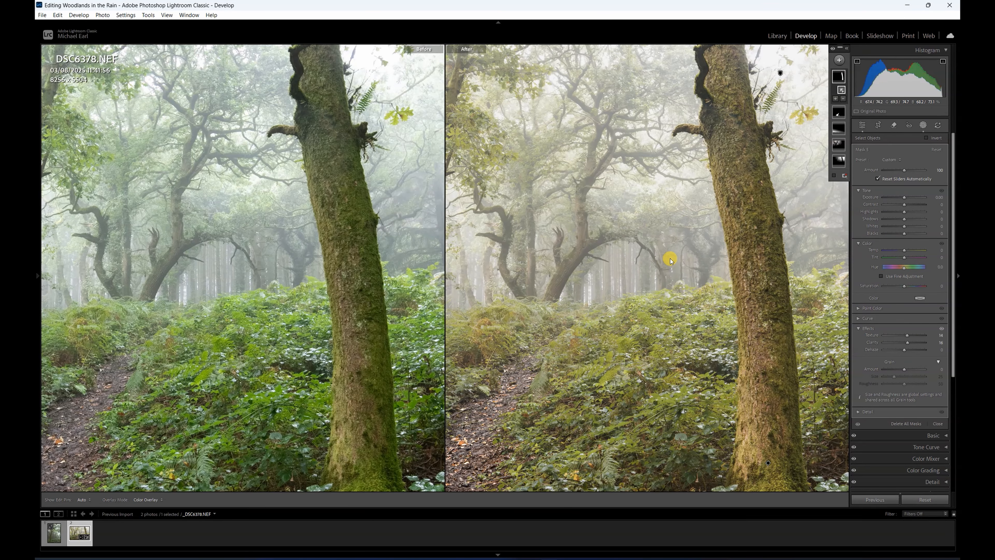
pyautogui.press('y')
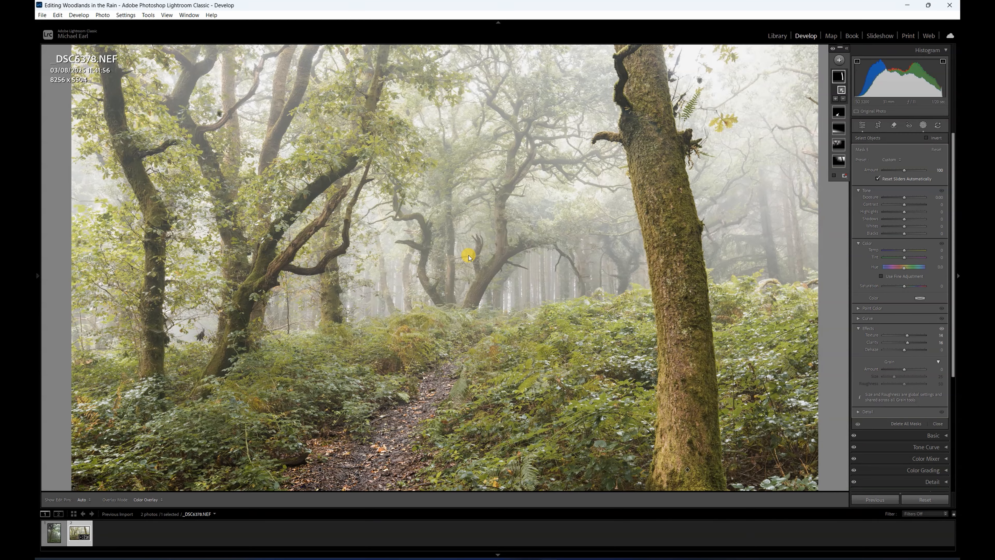
# - Open the edited photo in Photoshop as a smart object
pyautogui.rightClick(530, 271)
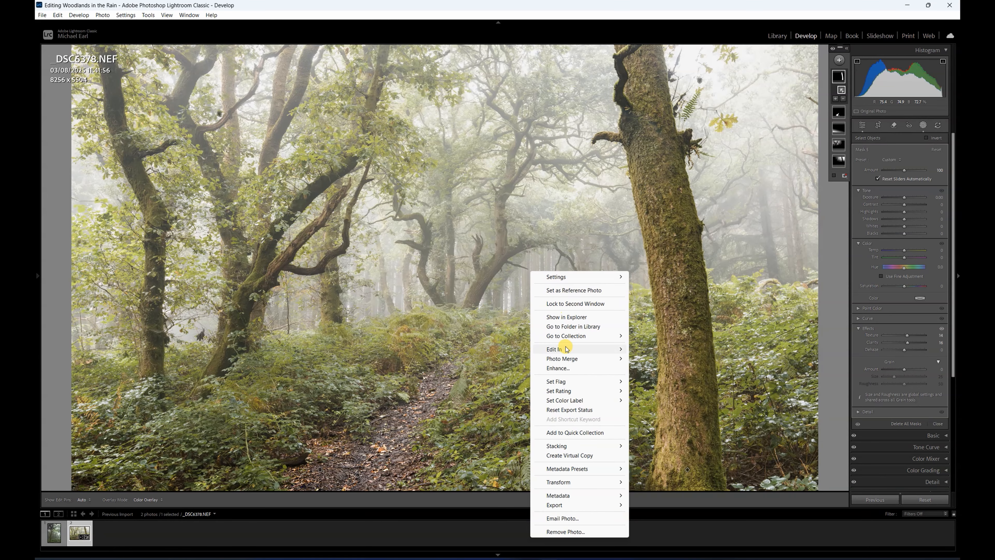
pyautogui.moveTo(610, 348)
pyautogui.click(694, 454)
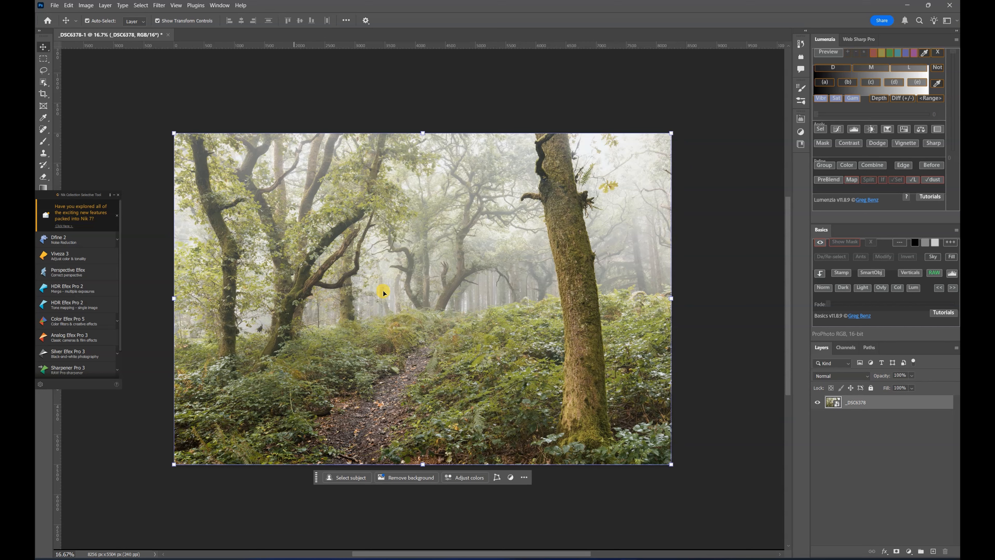
# - Duplicate the _DSC6378 smart object layer and rasterize the copy
pyautogui.hotkey('ctrl', 'j')
pyautogui.rightClick(881, 403)
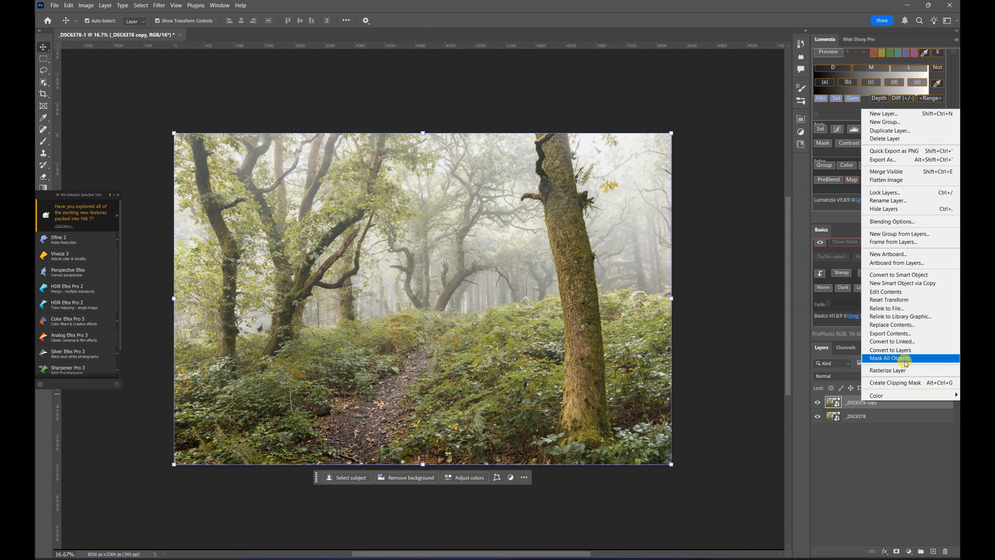
pyautogui.click(835, 419)
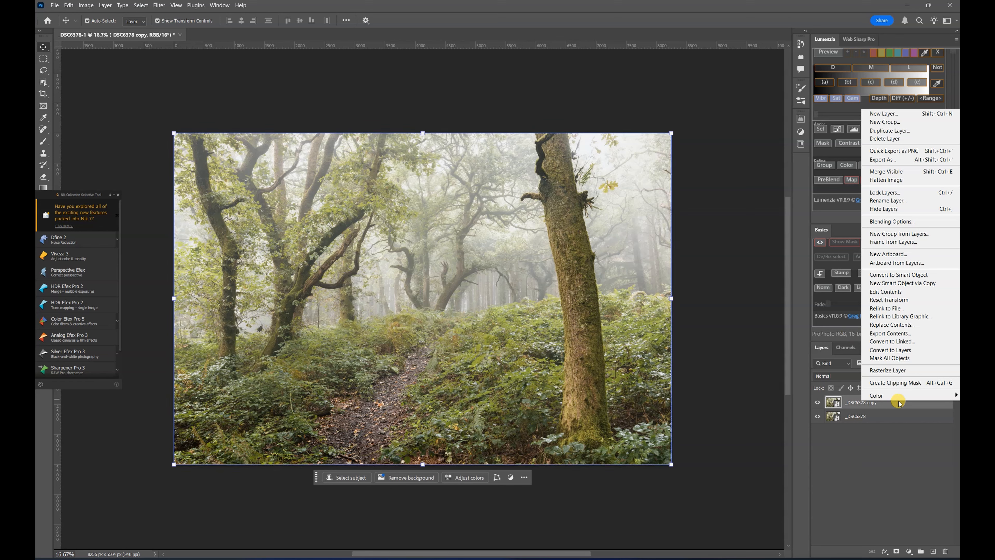
pyautogui.click(887, 370)
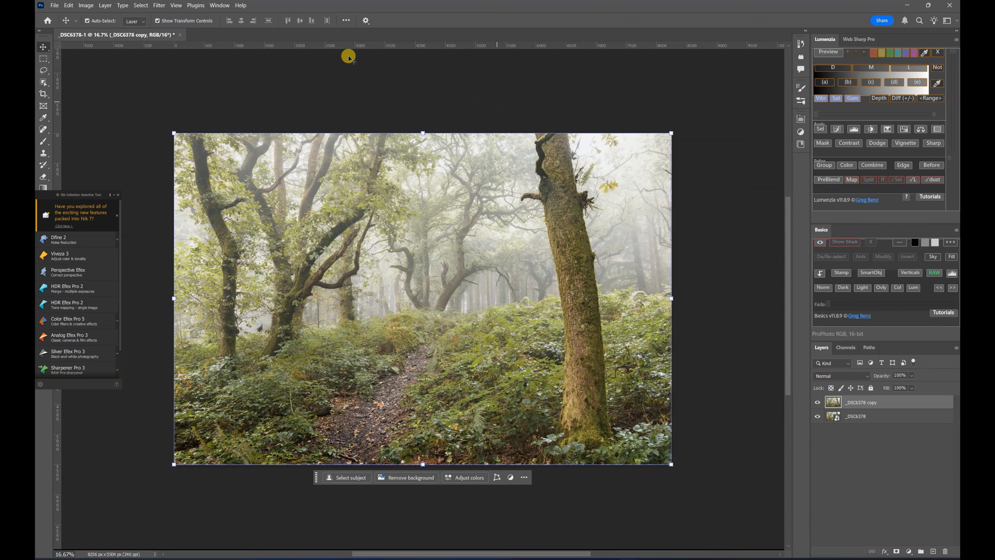
# - Apply a Gaussian Blur with a 50-pixel radius to the rasterized _DSC6378 copy layer
pyautogui.click(158, 6)
pyautogui.moveTo(184, 108)
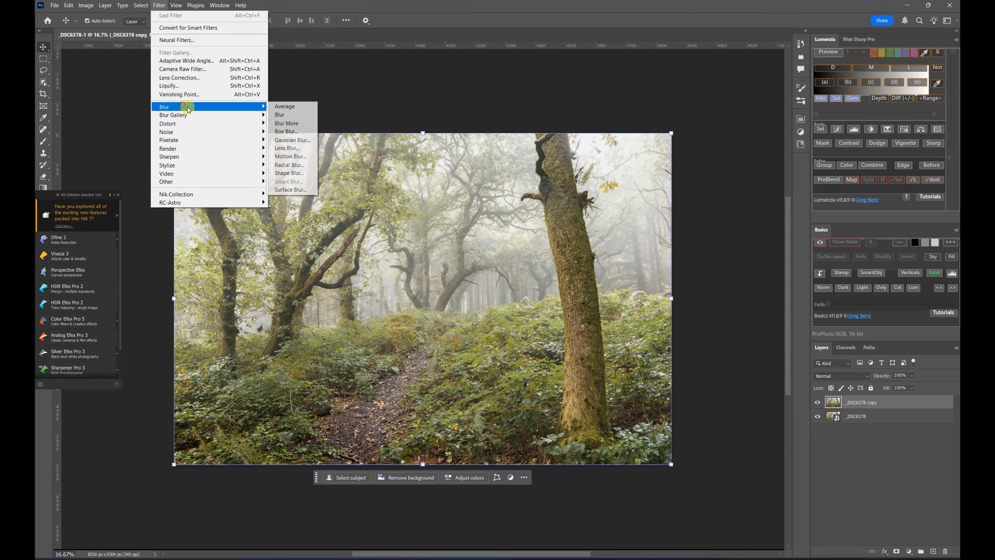
pyautogui.click(292, 139)
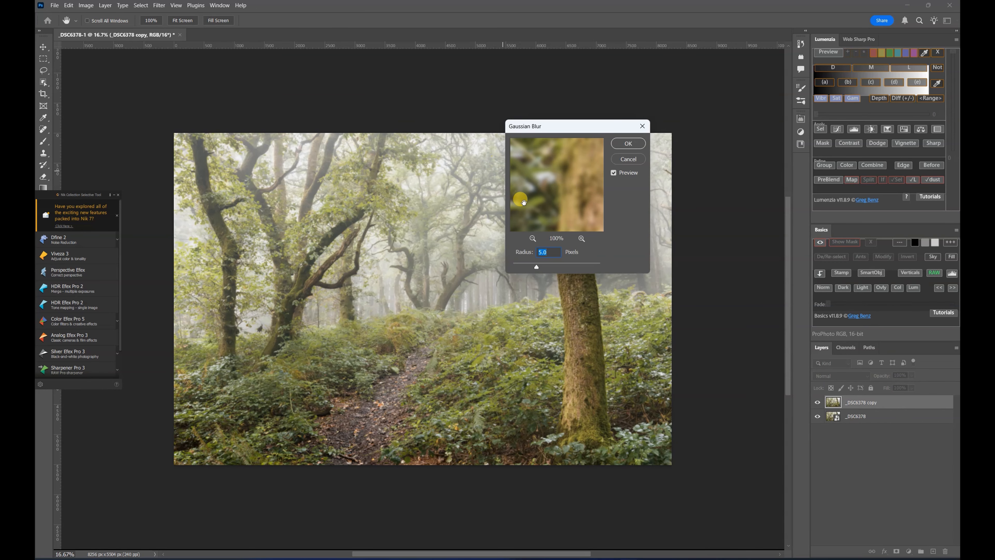
pyautogui.write('50')
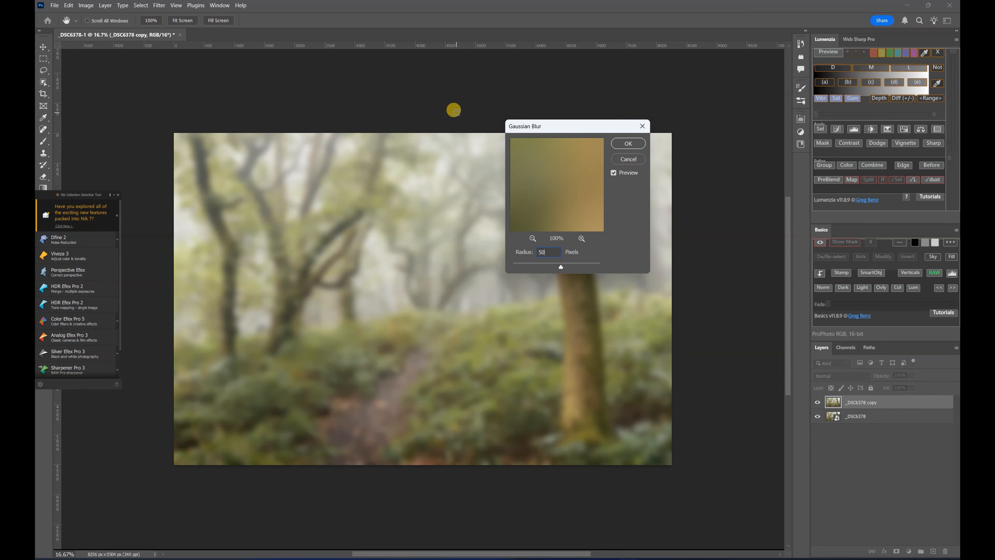
pyautogui.press('Return')
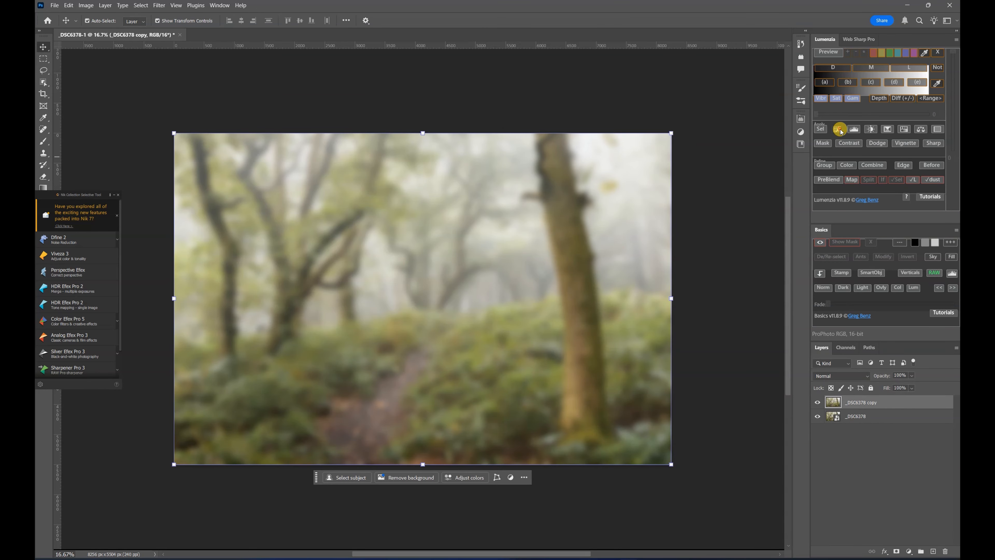
# - Add a Curves adjustment clipped to the blurred copy, with an S-curve through input 62, output 15 and input 192, output 229
pyautogui.click(838, 129)
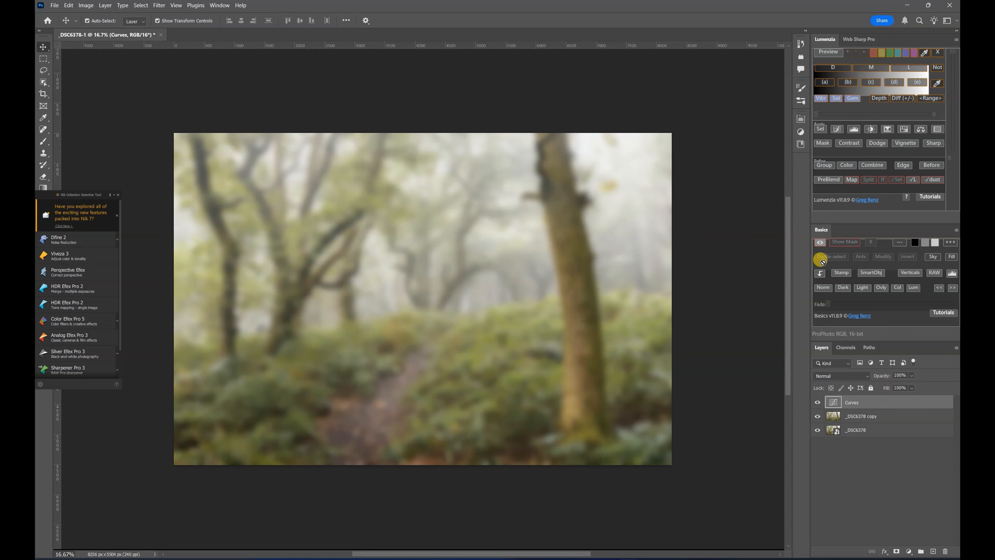
pyautogui.click(819, 272)
pyautogui.doubleClick(841, 402)
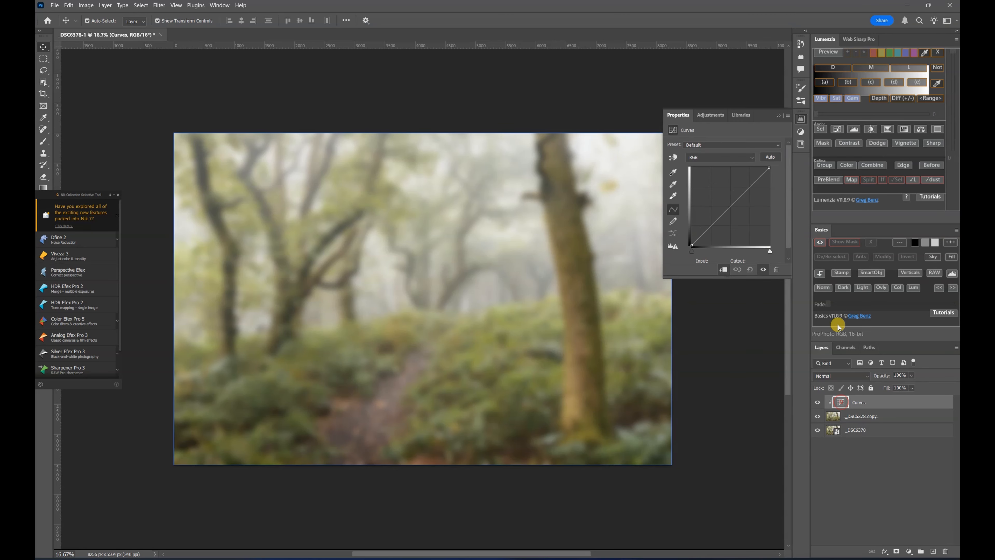
pyautogui.moveTo(706, 228); pyautogui.dragTo(711, 240)
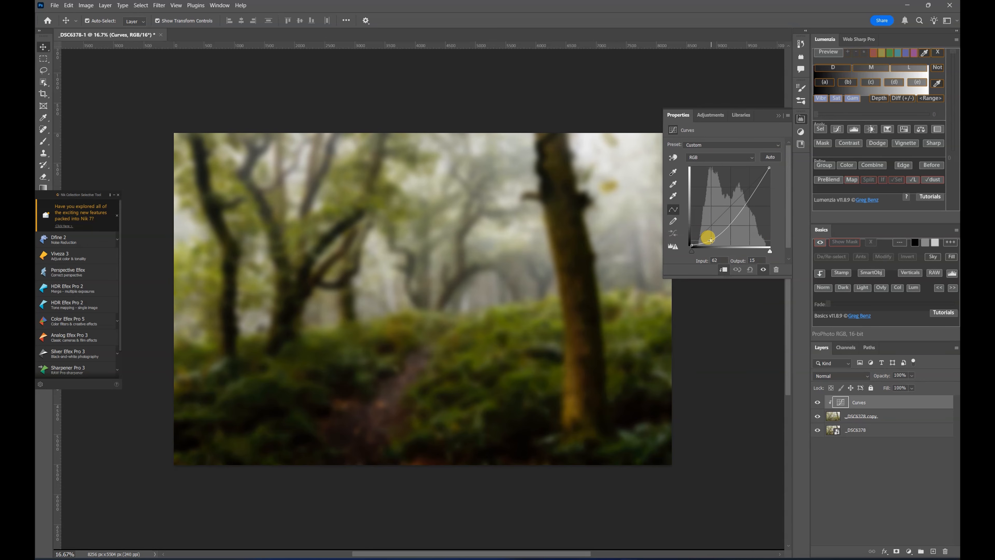
pyautogui.moveTo(747, 195); pyautogui.dragTo(750, 175)
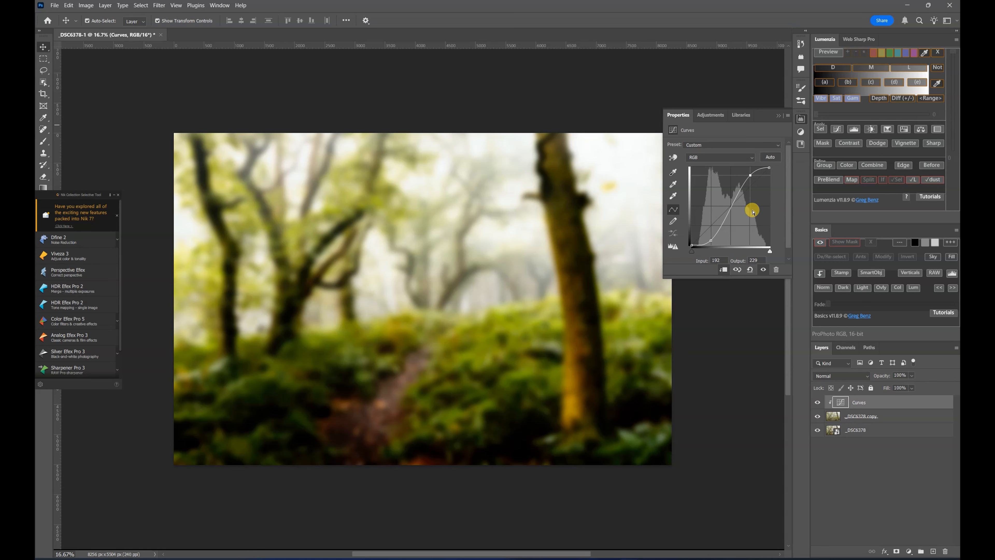
# - Set the blurred copy's opacity to 20% and check its effect with the whole image fitted in view
pyautogui.click(893, 417)
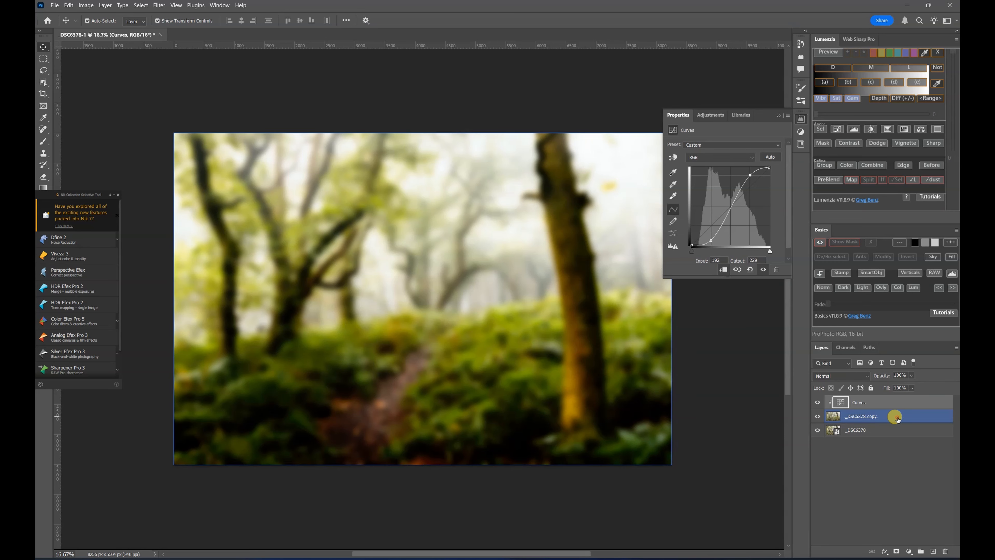
pyautogui.click(911, 375)
pyautogui.click(888, 385)
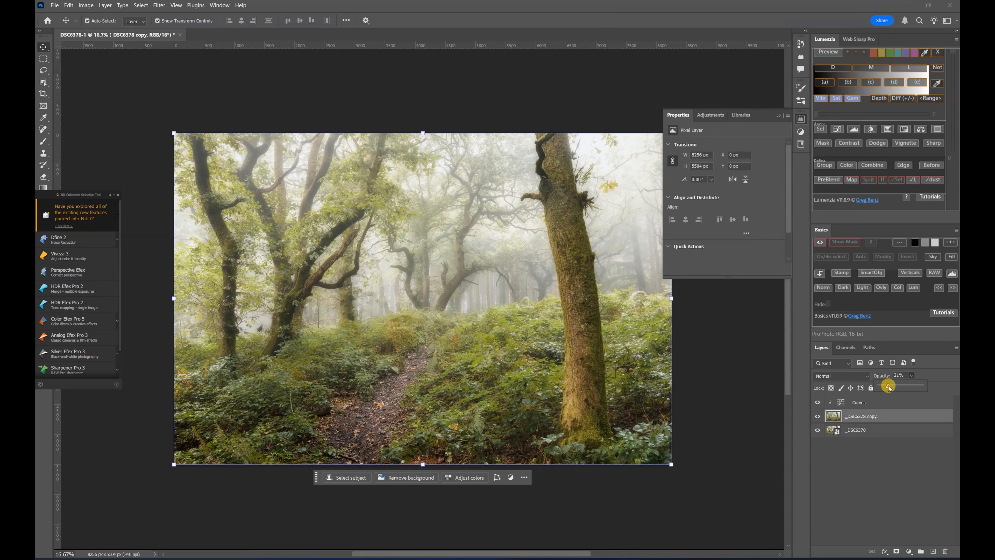
pyautogui.moveTo(889, 387); pyautogui.dragTo(887, 387)
pyautogui.press('ctrl')
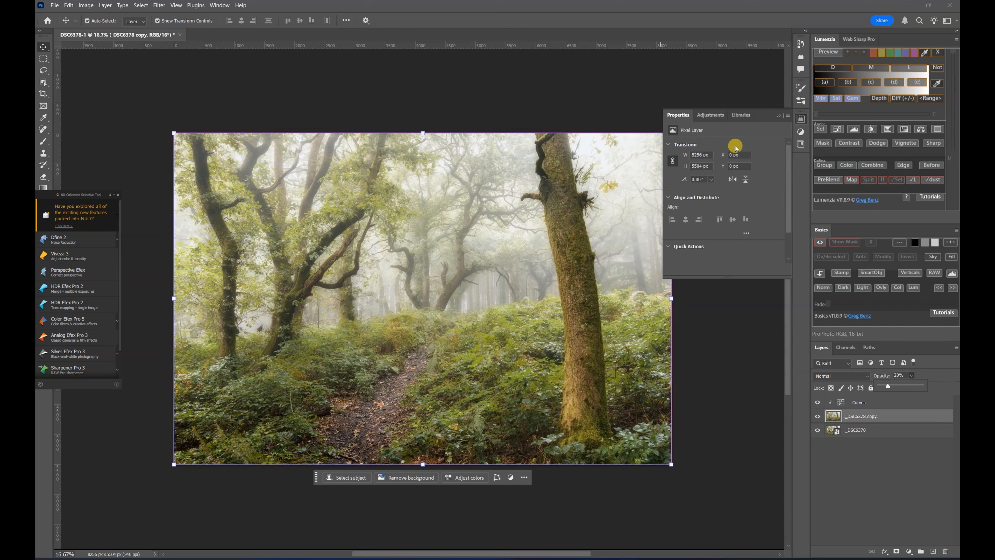
pyautogui.click(801, 118)
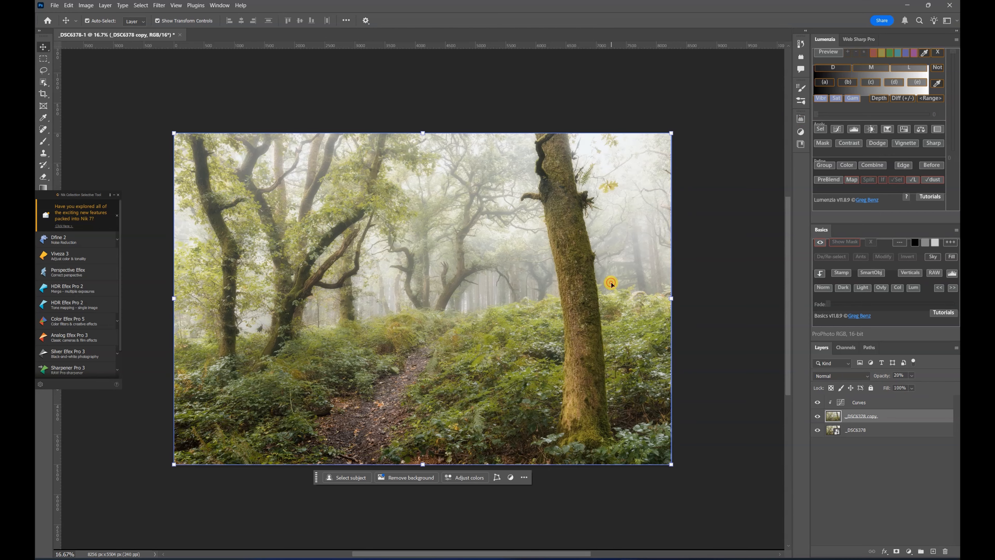
pyautogui.hotkey('ctrl', '0')
pyautogui.click(817, 417)
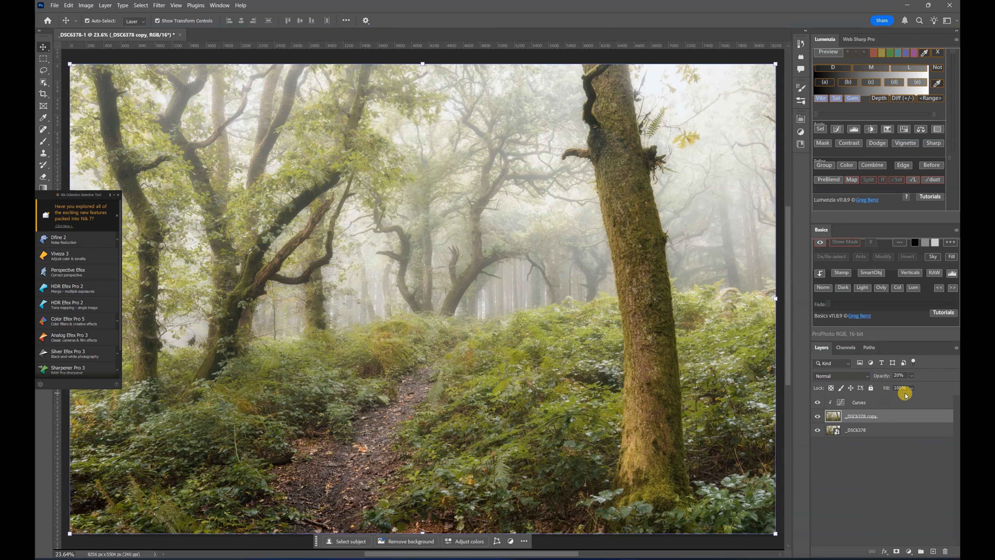
# - Group the Curves and blurred copy layers, and add a Lumenzia L1 lights luminosity mask to the group
pyautogui.click(894, 403)
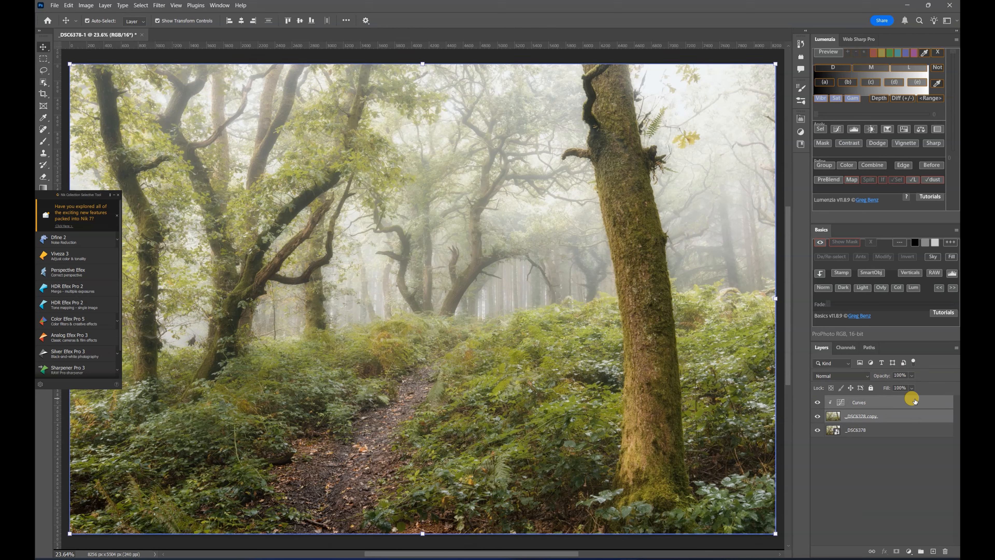
pyautogui.moveTo(917, 403); pyautogui.dragTo(920, 550)
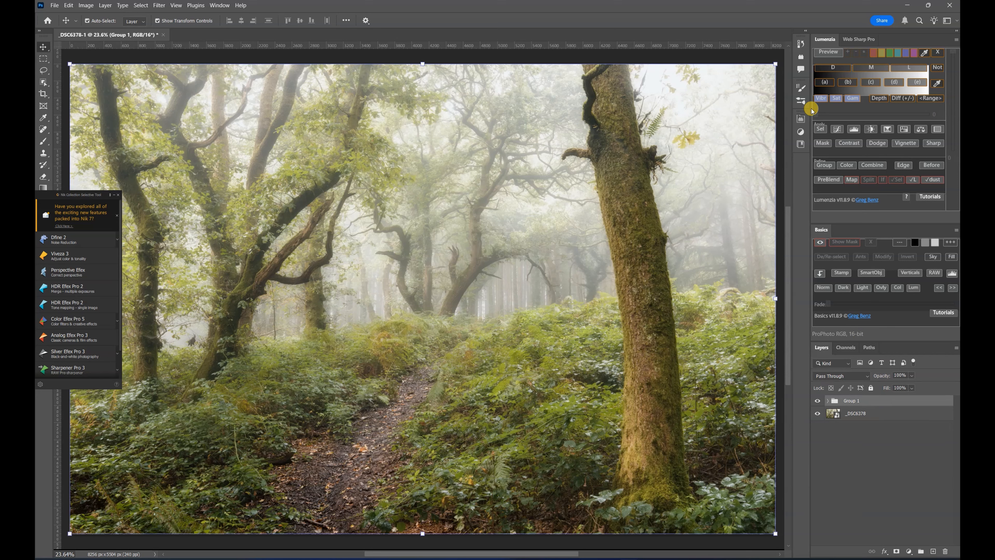
pyautogui.click(921, 69)
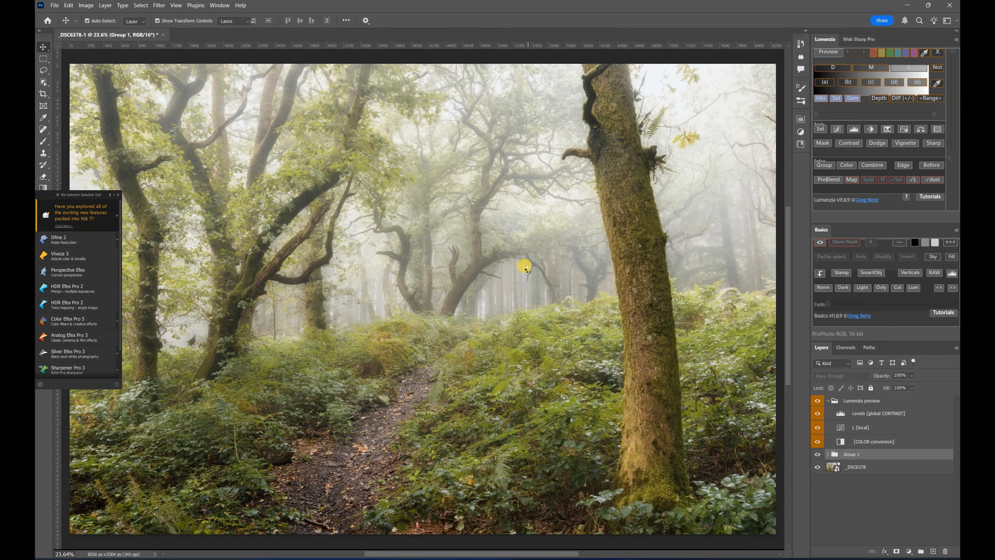
pyautogui.click(818, 240)
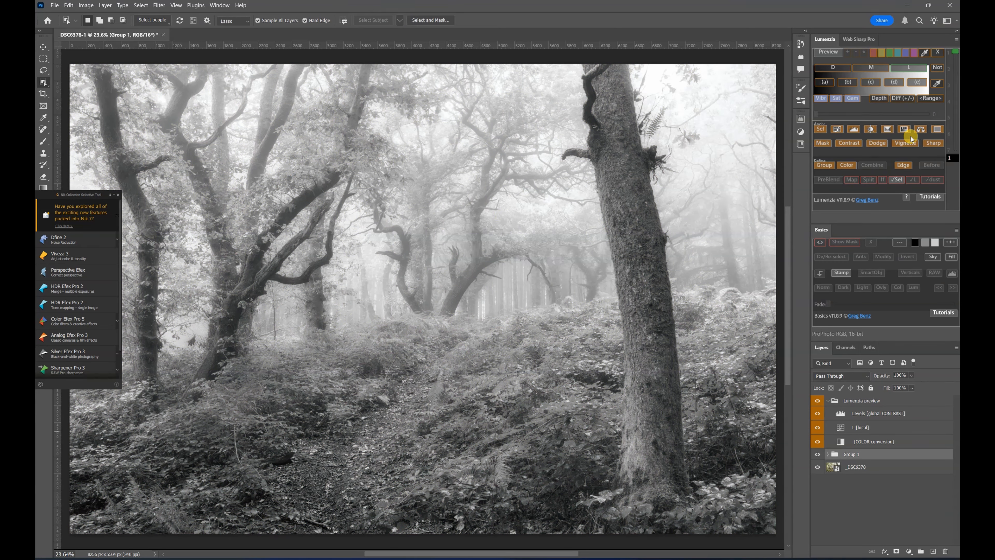
pyautogui.click(907, 69)
pyautogui.click(823, 142)
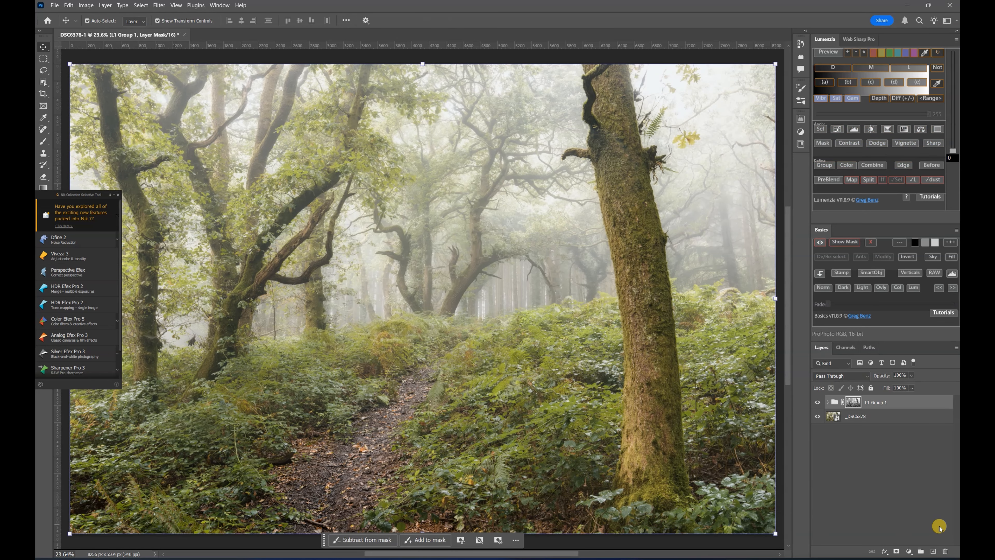
# - Compare the image with the masked group off and on, and set the blurred copy's opacity inside it to about 25%
pyautogui.click(817, 403)
pyautogui.click(818, 402)
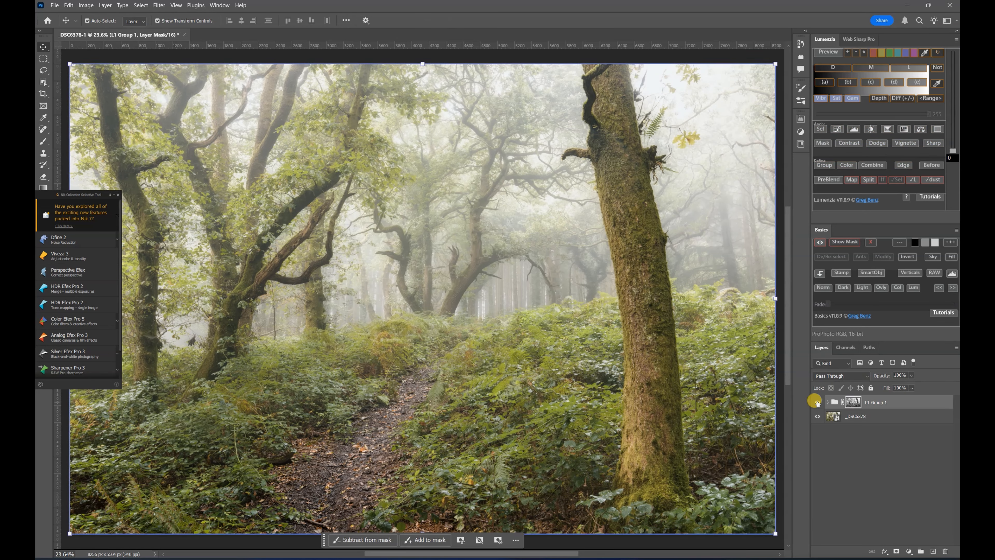
pyautogui.click(827, 402)
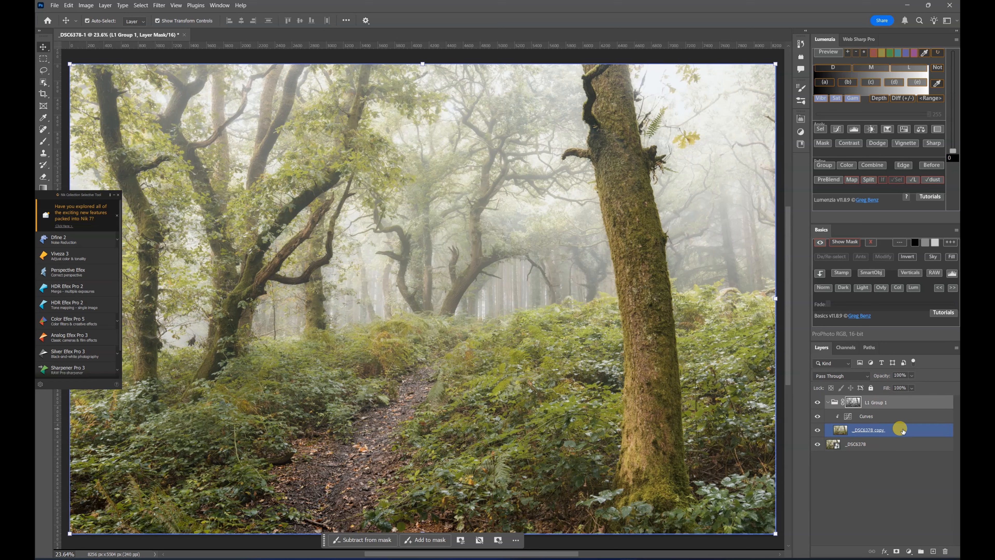
pyautogui.click(901, 429)
pyautogui.click(911, 376)
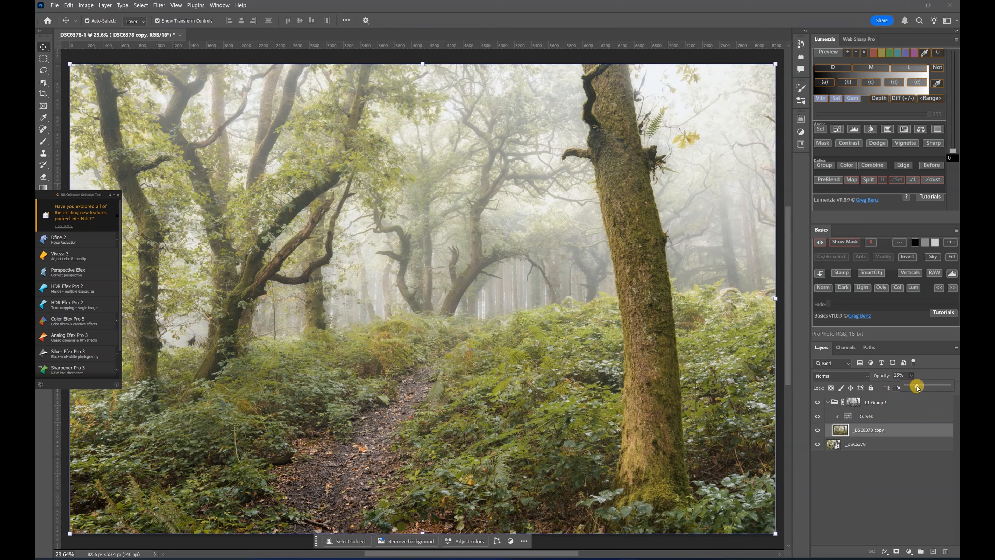
pyautogui.moveTo(917, 387); pyautogui.dragTo(918, 387)
pyautogui.click(889, 485)
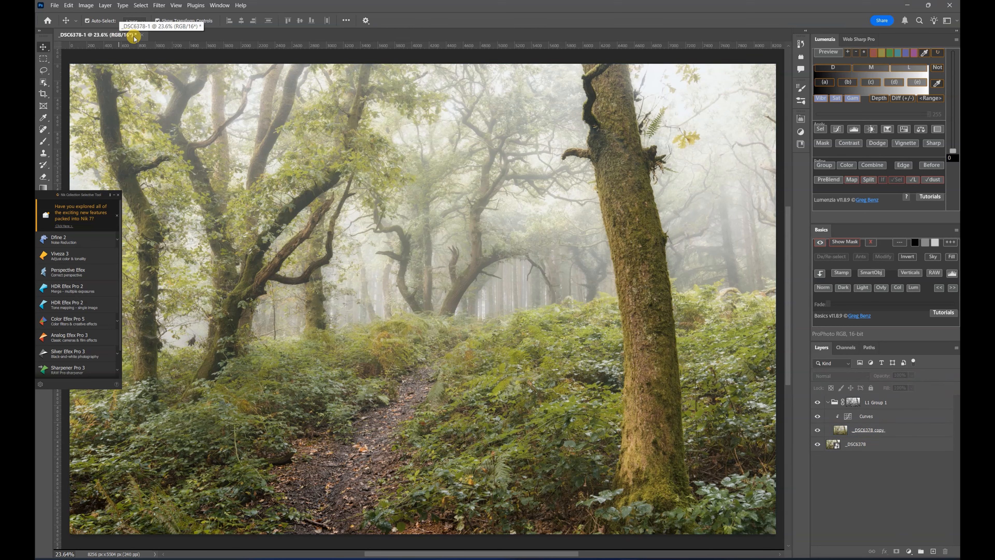
pyautogui.click(306, 163)
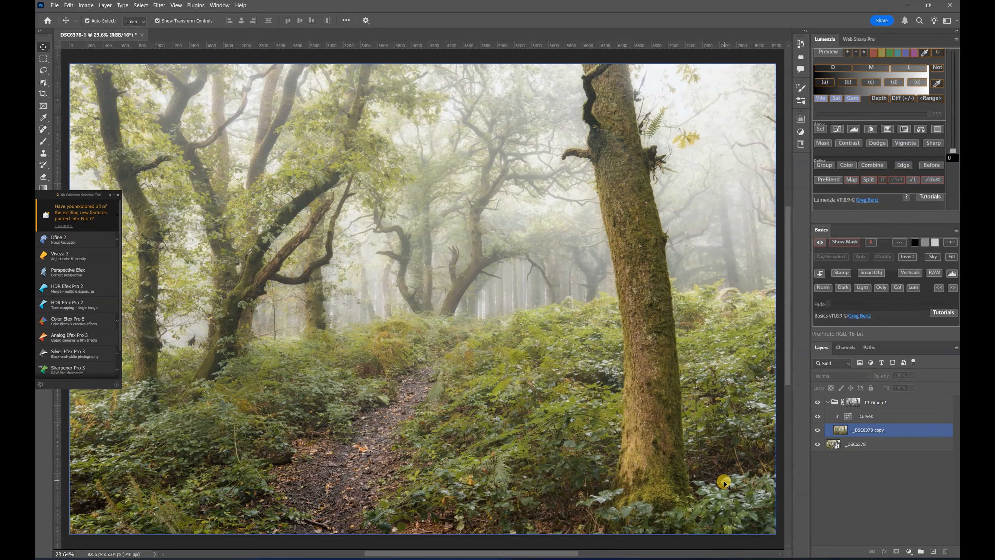
pyautogui.click(781, 335)
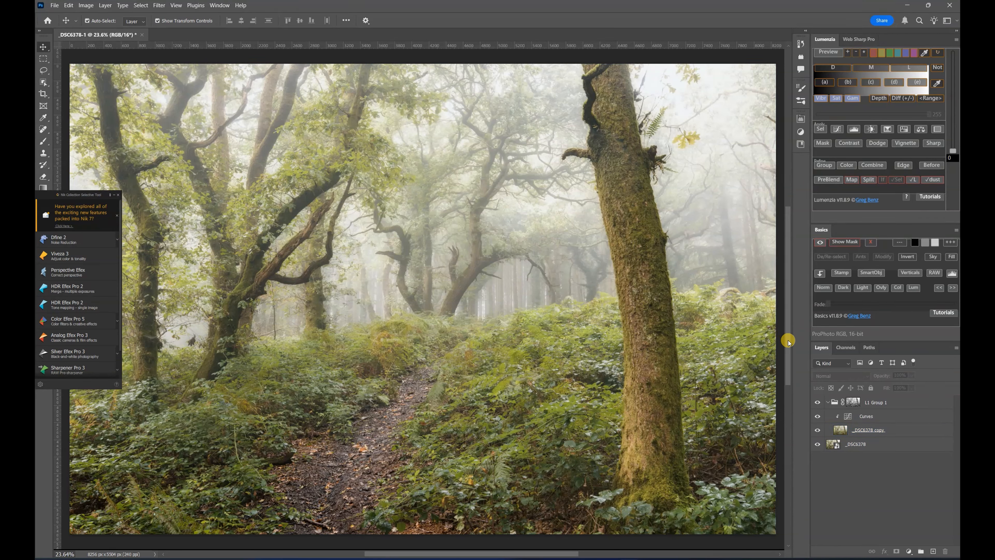
pyautogui.click(349, 150)
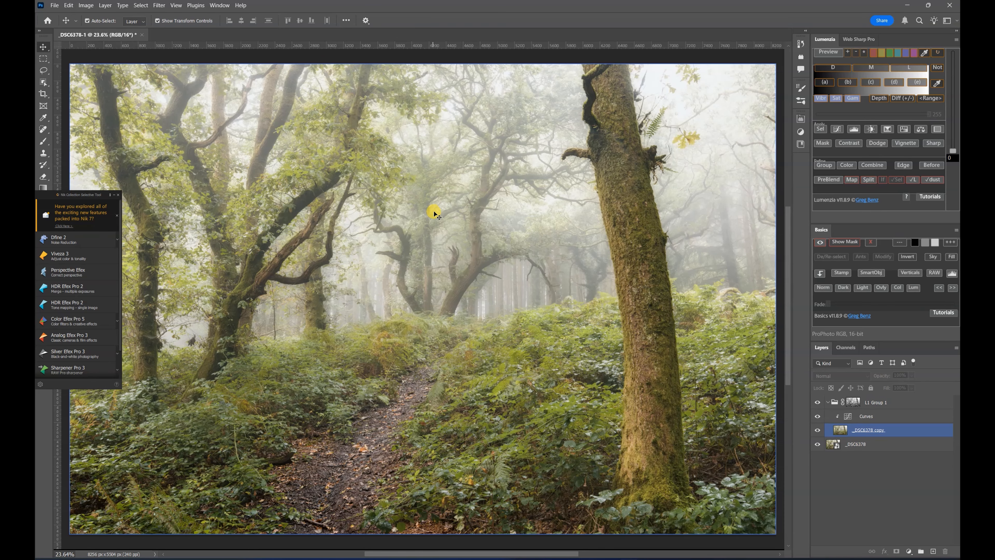